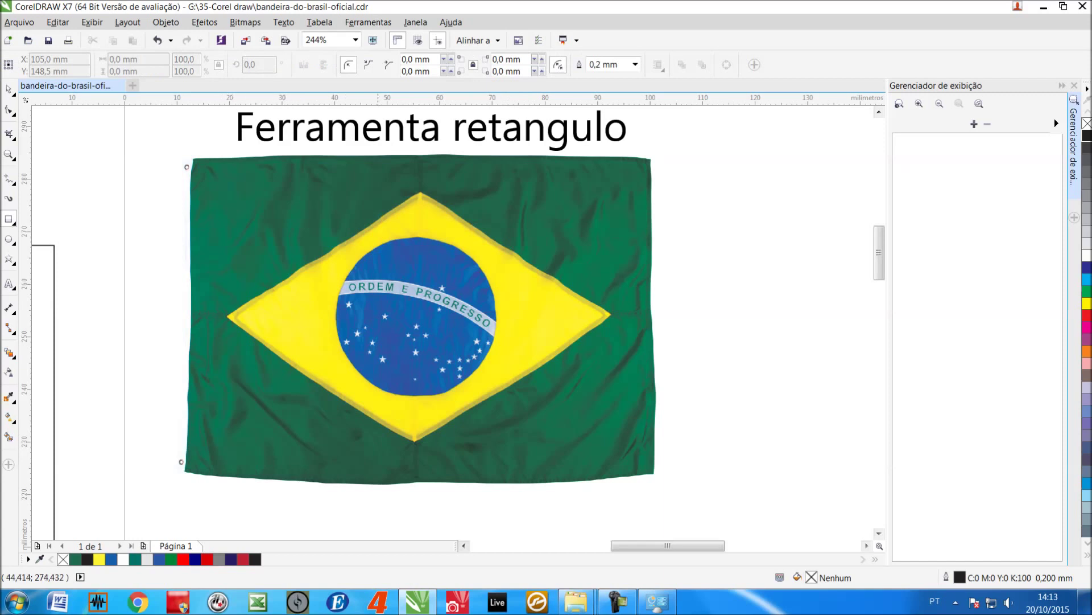
Draw a rectangle about 89 by 61 mm around the flag and another about 69 by 37 mm over the yellow diamond, converting the latter to curves.
click(657, 153)
drag(656, 153, 188, 474)
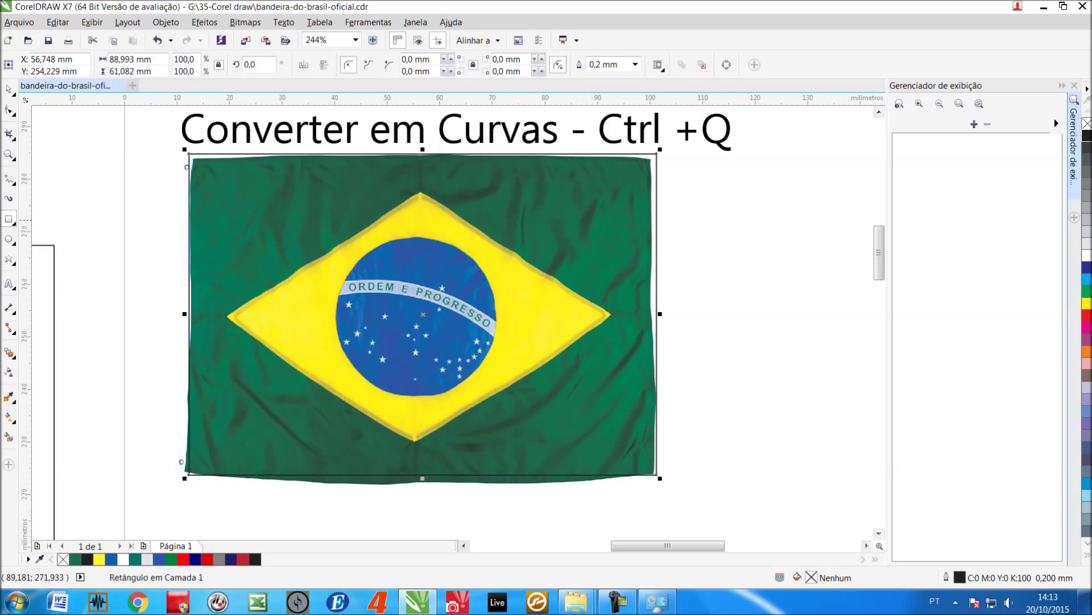
drag(607, 214, 245, 406)
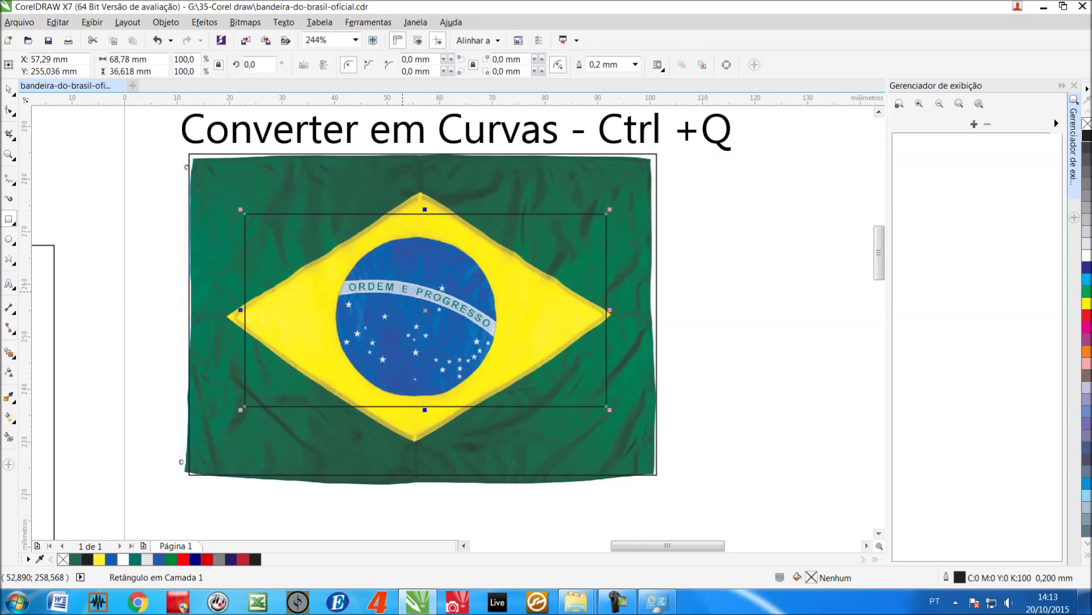
key(ctrl+q)
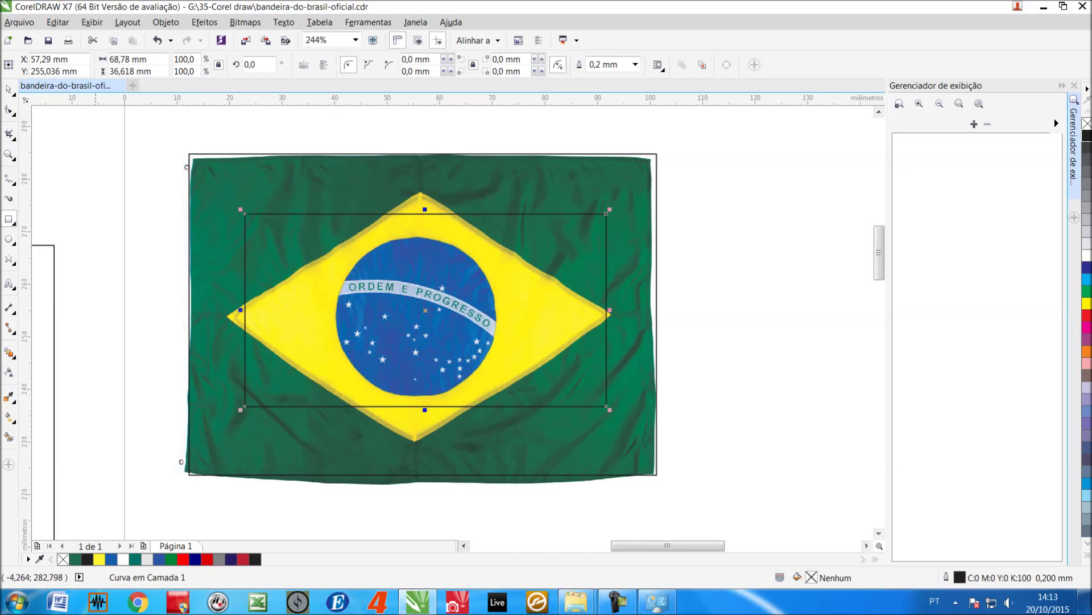
Reshape the inner rectangle into a diamond by moving its four corner nodes onto the tips of the flag's yellow diamond.
click(11, 111)
click(52, 108)
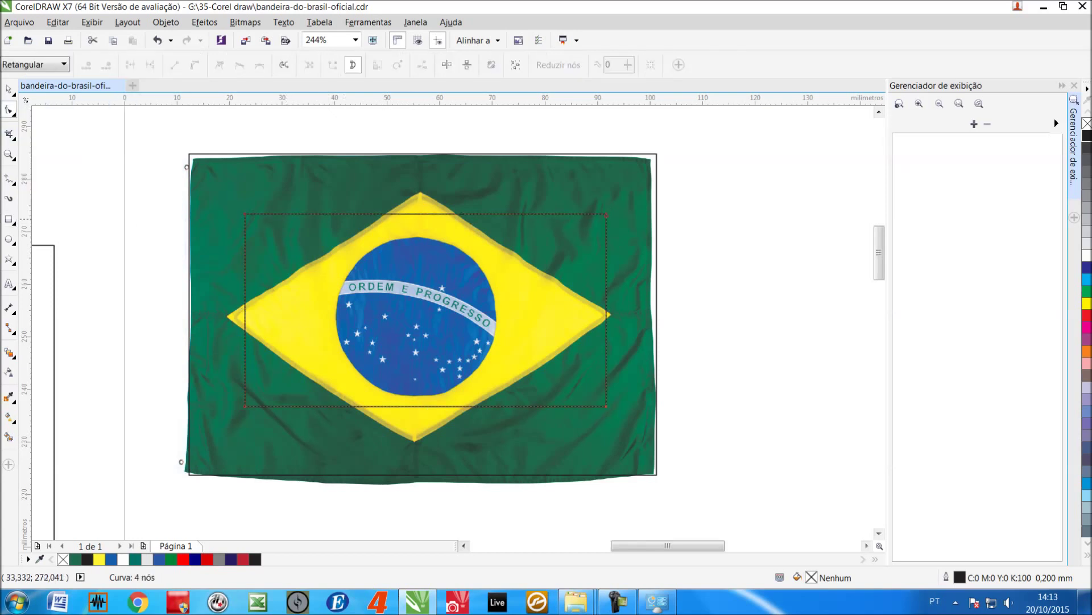
drag(244, 216, 226, 314)
drag(607, 214, 419, 191)
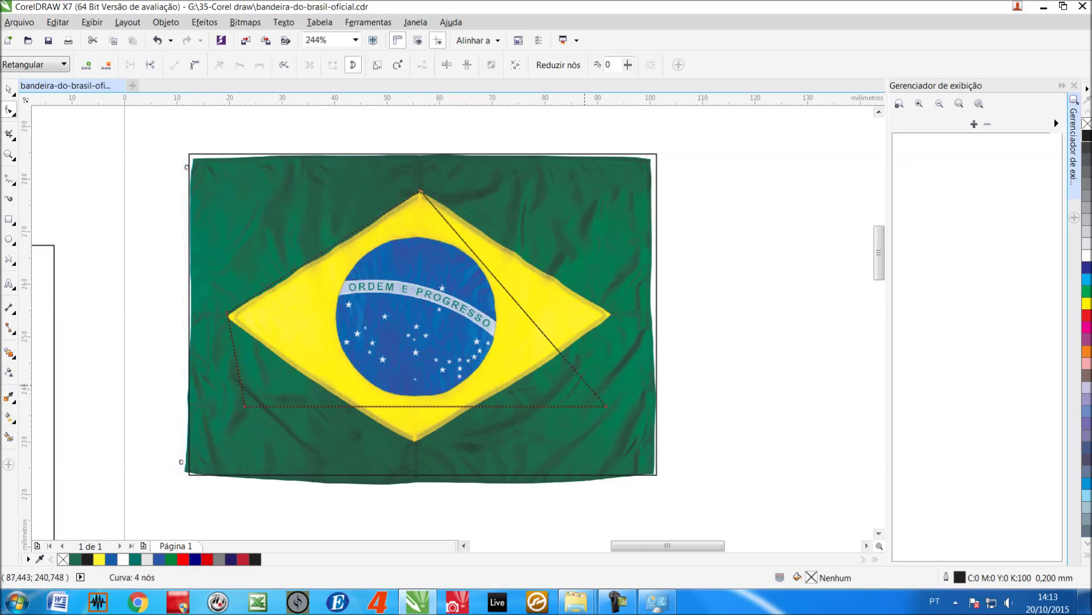
drag(607, 406, 610, 313)
drag(245, 405, 415, 439)
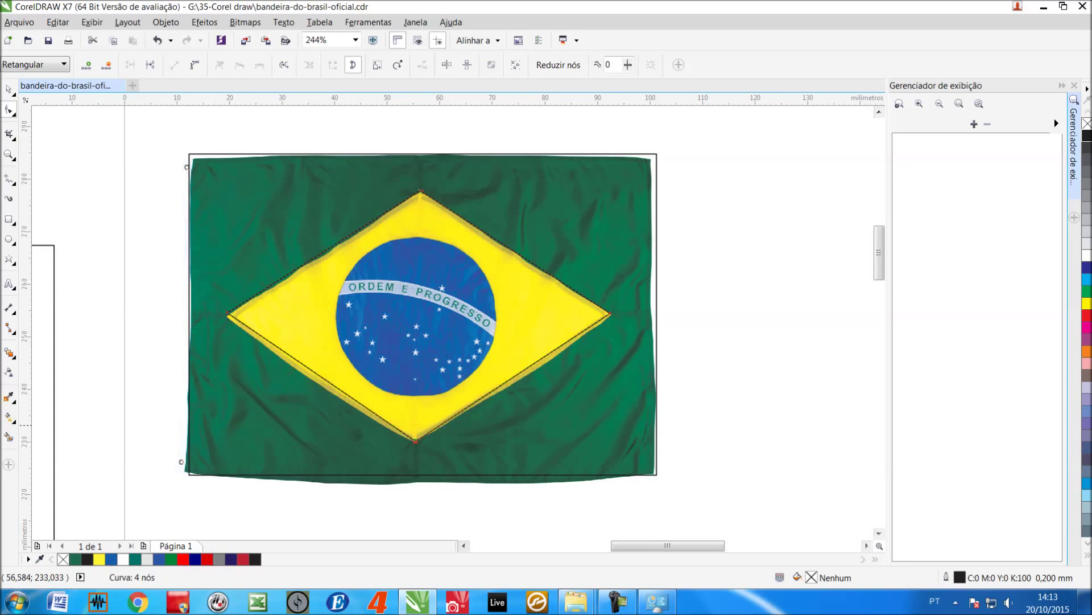
drag(226, 313, 222, 318)
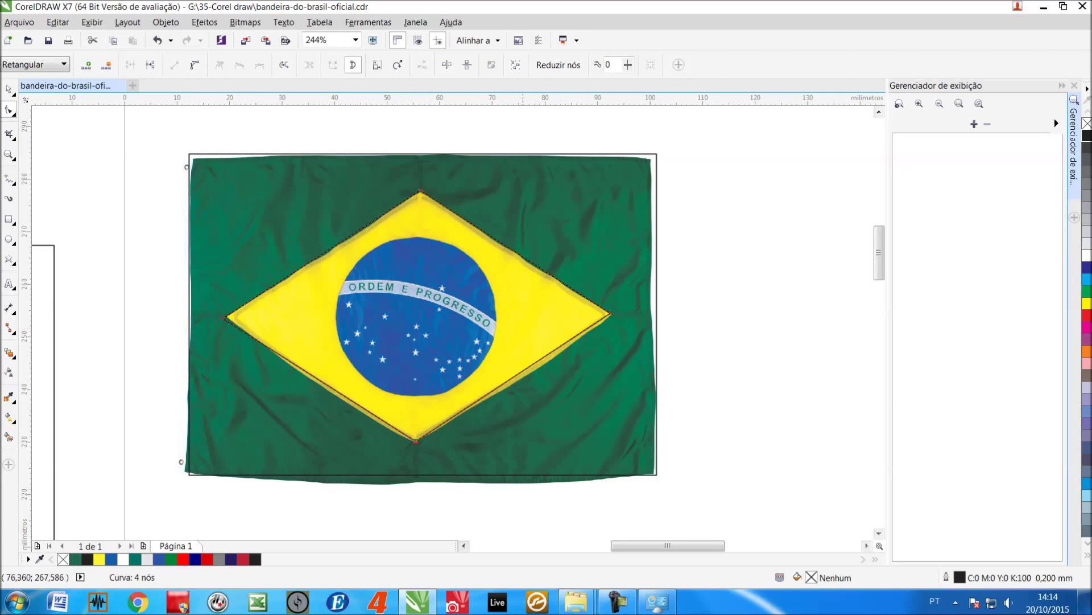
Draw a circle about 29 mm across over the blue disc and centre it on the diamond outline.
key(space)
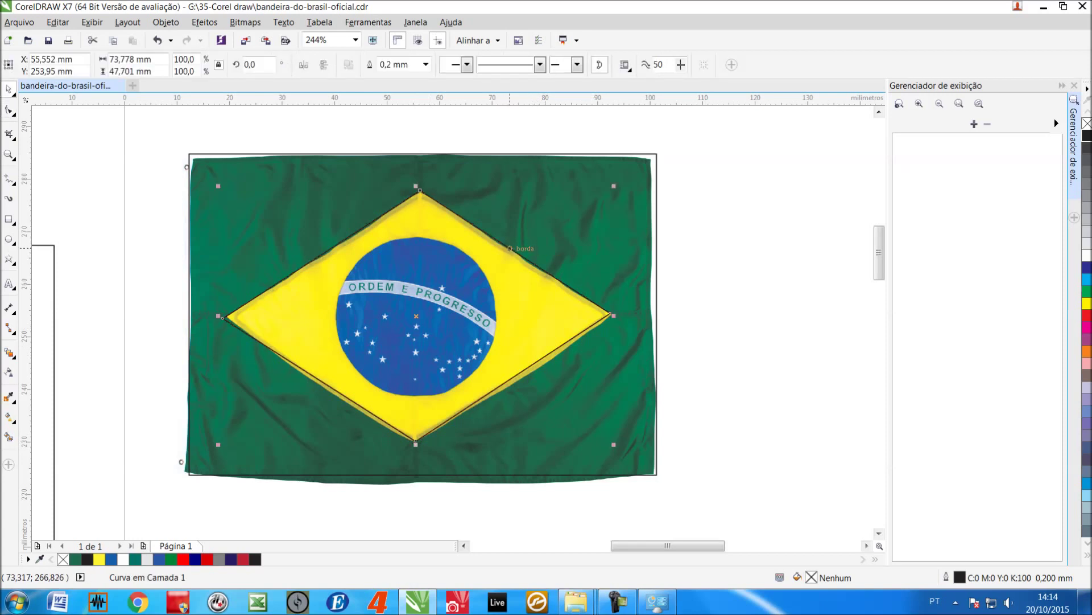
key(F6)
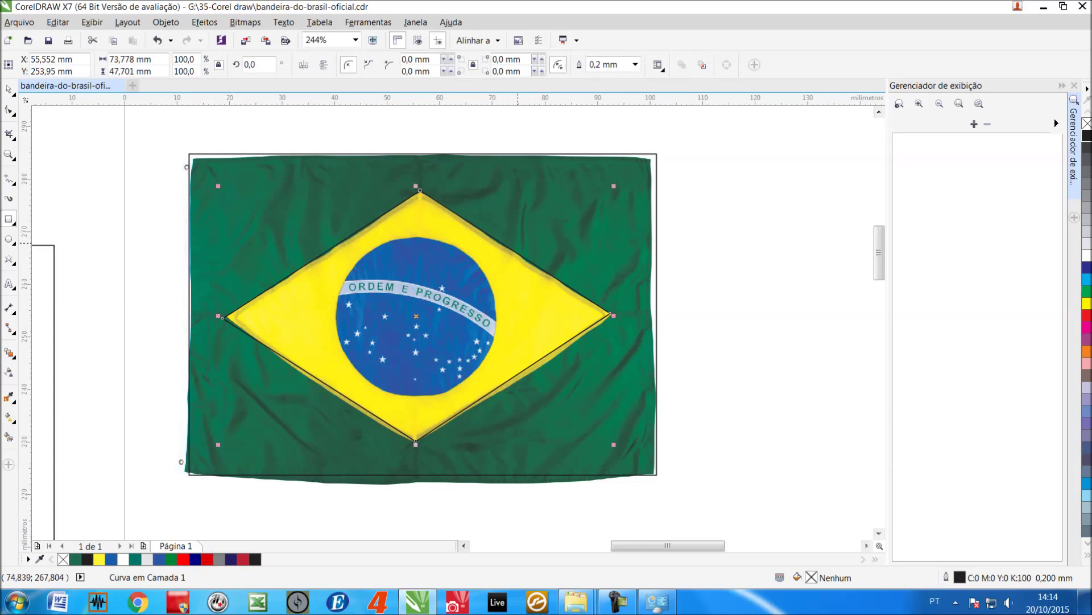
key(F7)
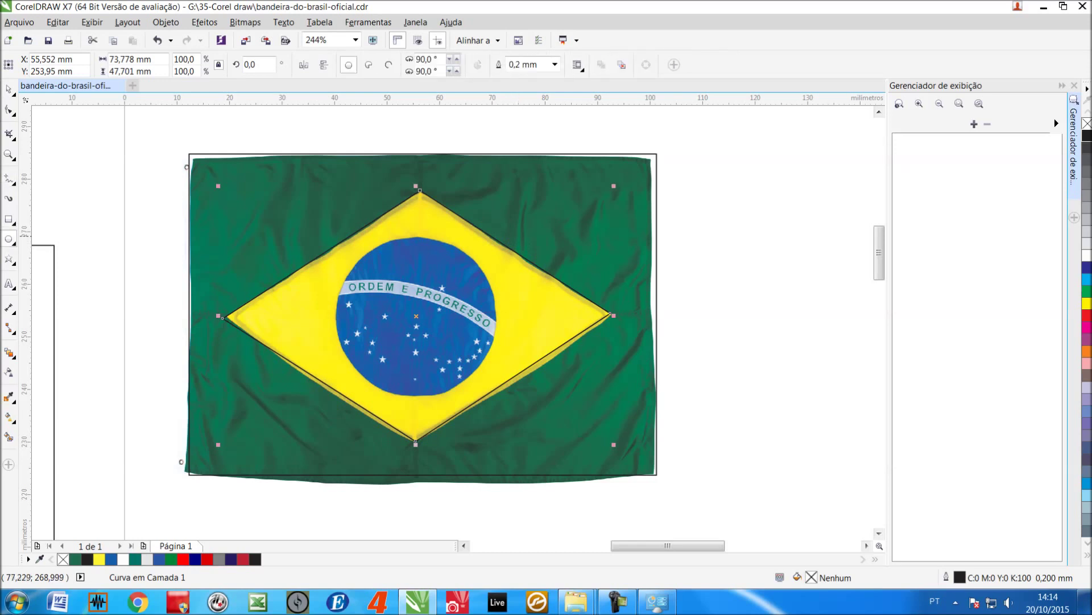
drag(537, 232, 378, 389)
key(space)
drag(470, 308, 416, 315)
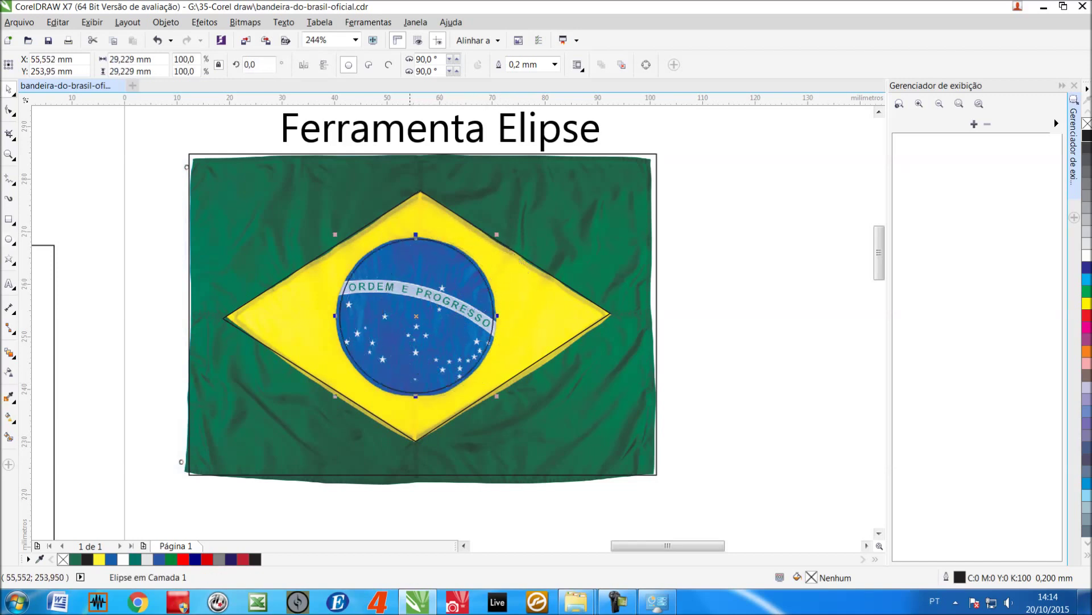
Enlarge the circle to about 30 mm across so its outline matches the edge of the blue disc.
key(F2)
mouse_move(541, 202)
mouse_down()
mouse_move(500, 272)
mouse_move(295, 448)
mouse_up()
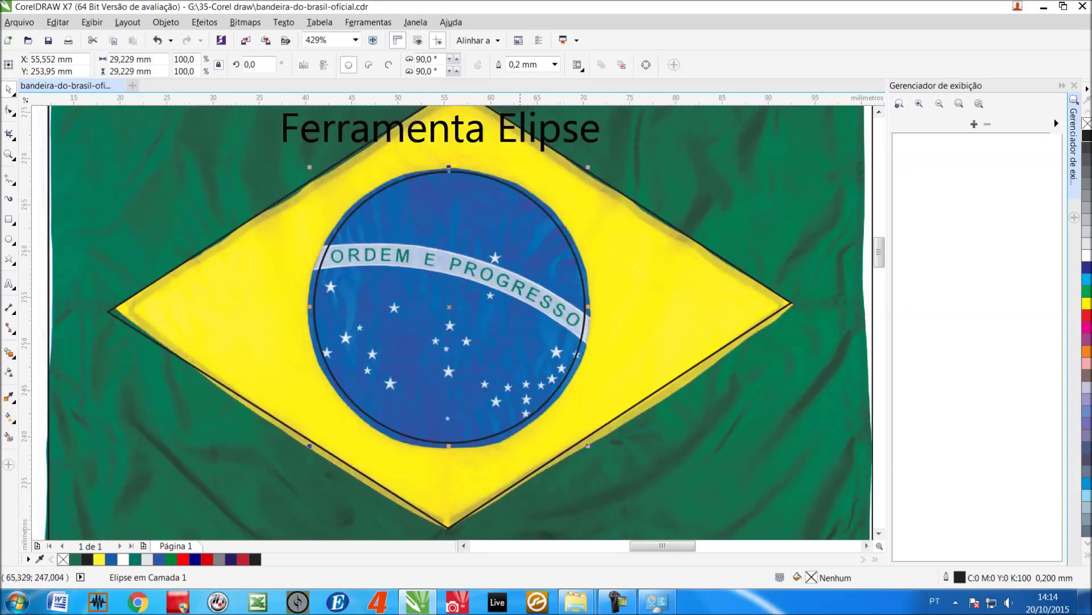
drag(310, 444, 306, 450)
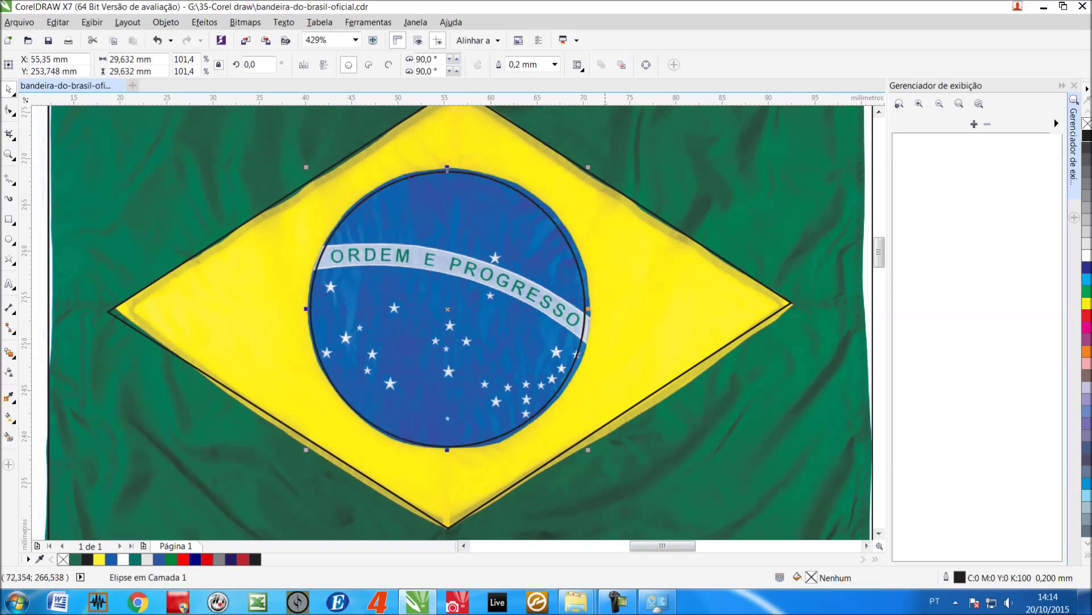
drag(587, 167, 591, 165)
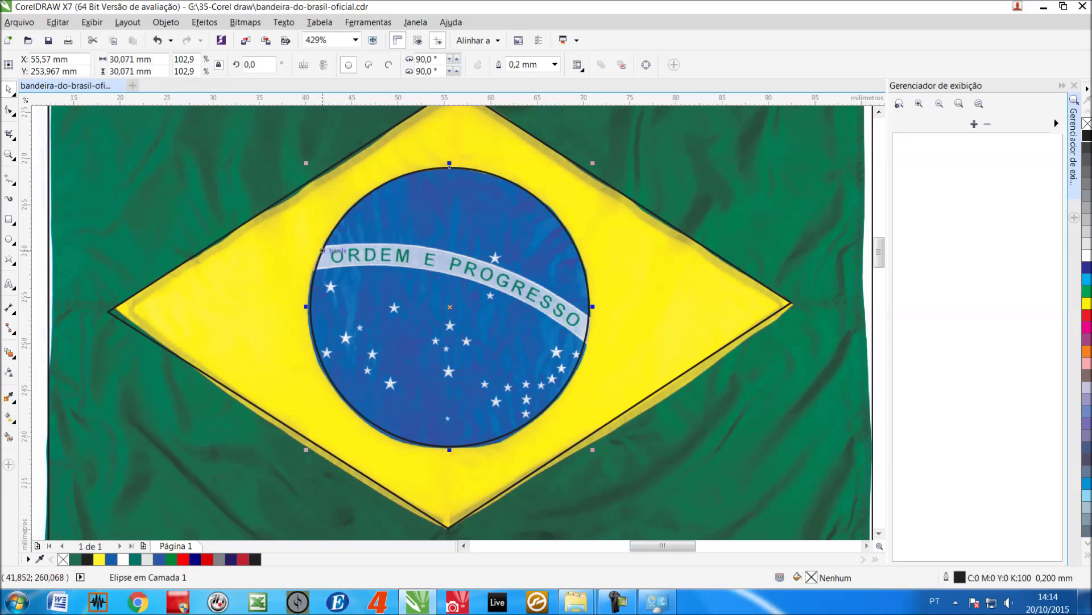
Draw a rectangle about 33 by 2.6 mm across the "ORDEM E PROGRESSO" banner and convert it to curves.
key(F6)
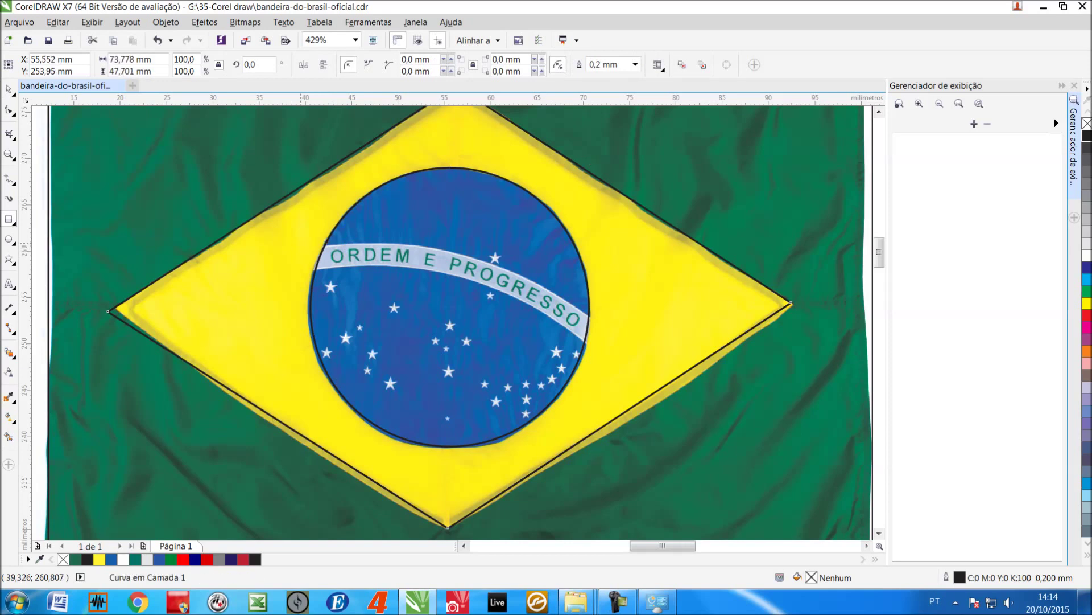
mouse_move(298, 245)
mouse_down()
mouse_move(406, 277)
mouse_move(599, 269)
mouse_up()
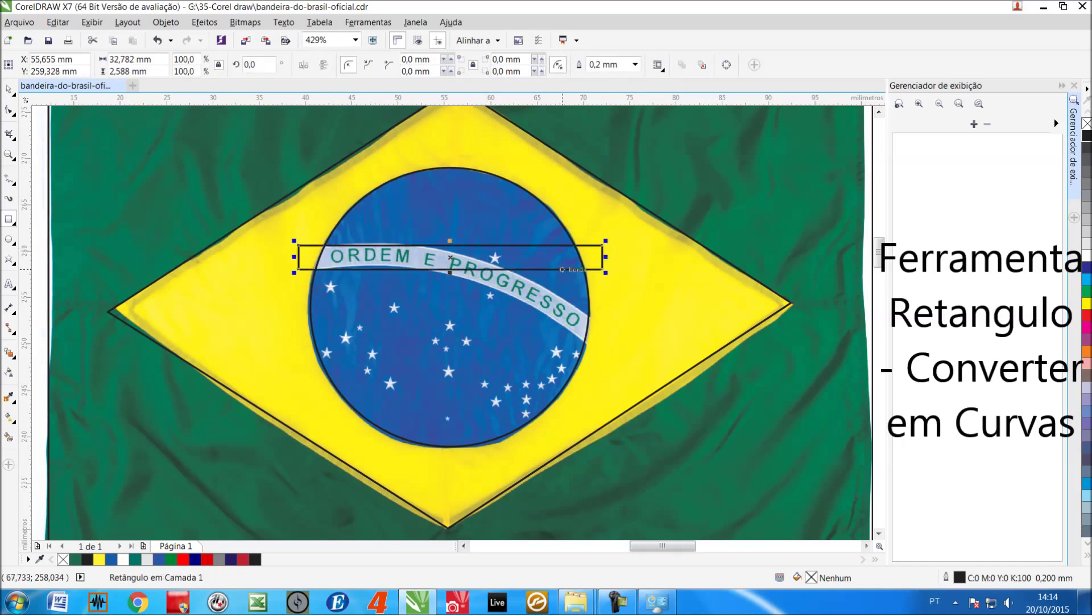
key(ctrl+q)
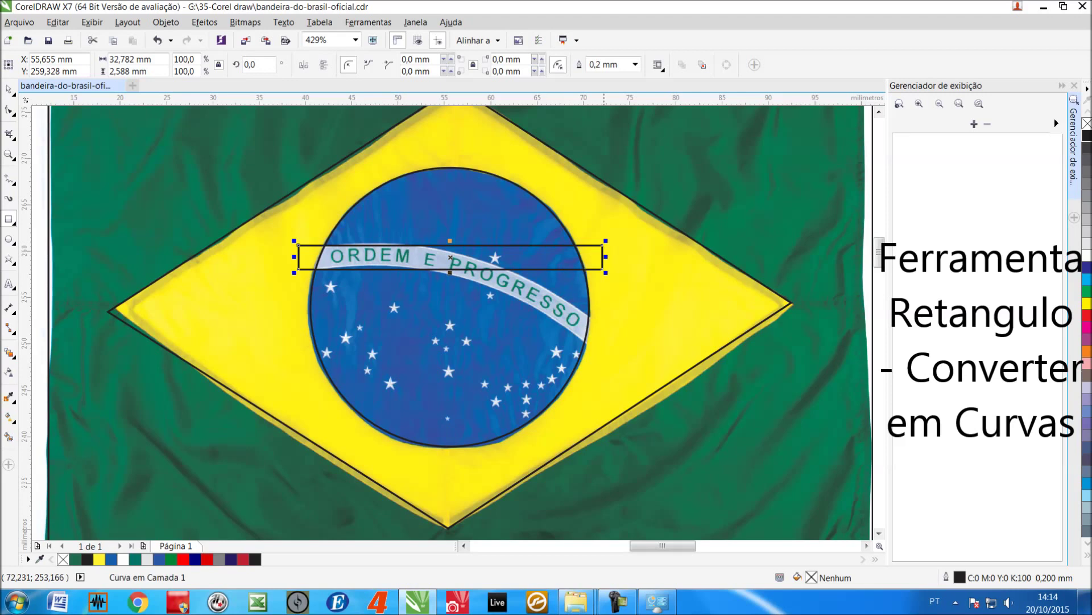
Move the corner nodes of the banner rectangle onto the corners of the white banner at the circle's edge.
key(F10)
click(12, 114)
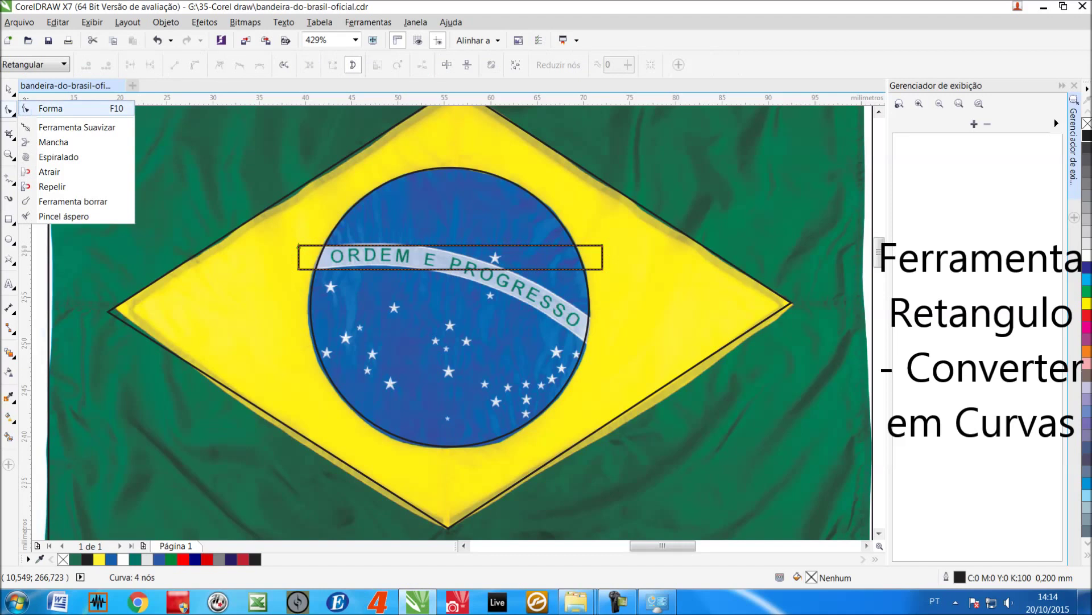
click(49, 107)
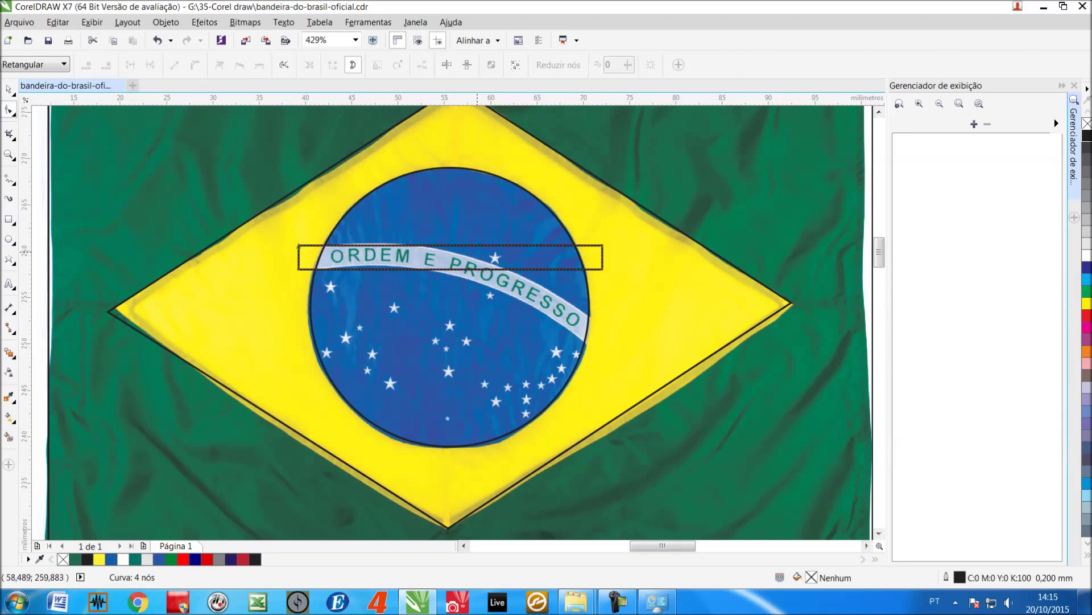
key(space)
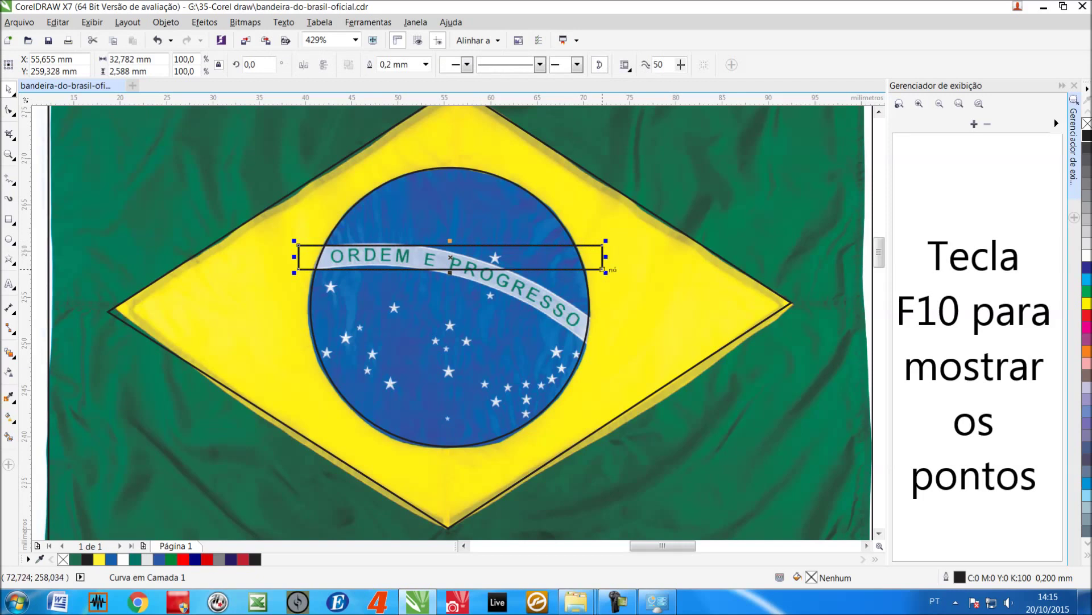
key(F10)
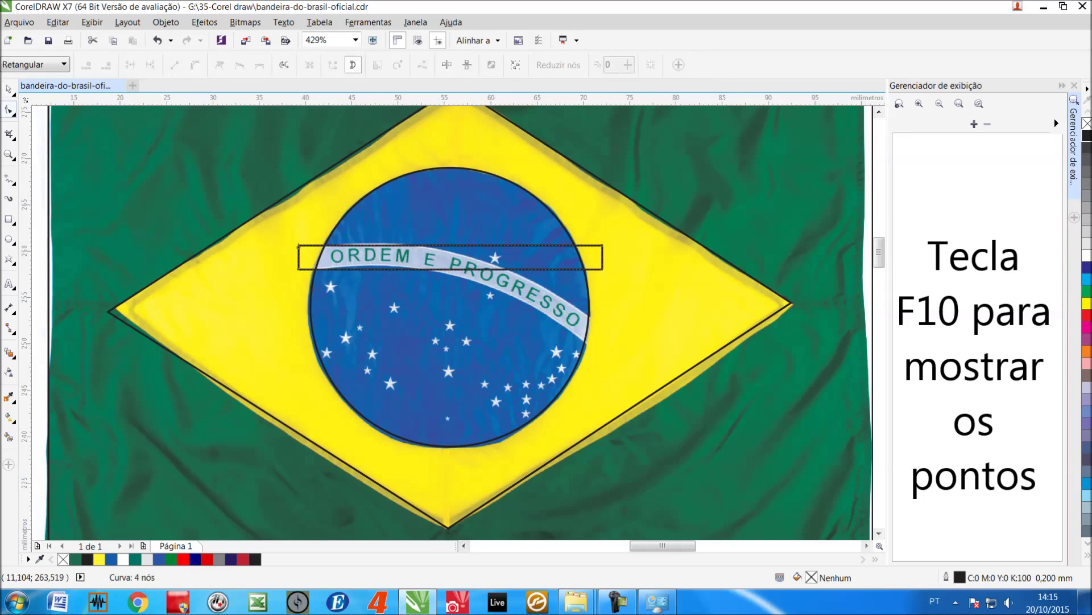
click(13, 114)
click(77, 108)
drag(602, 268, 585, 342)
drag(602, 246, 589, 313)
drag(299, 246, 316, 267)
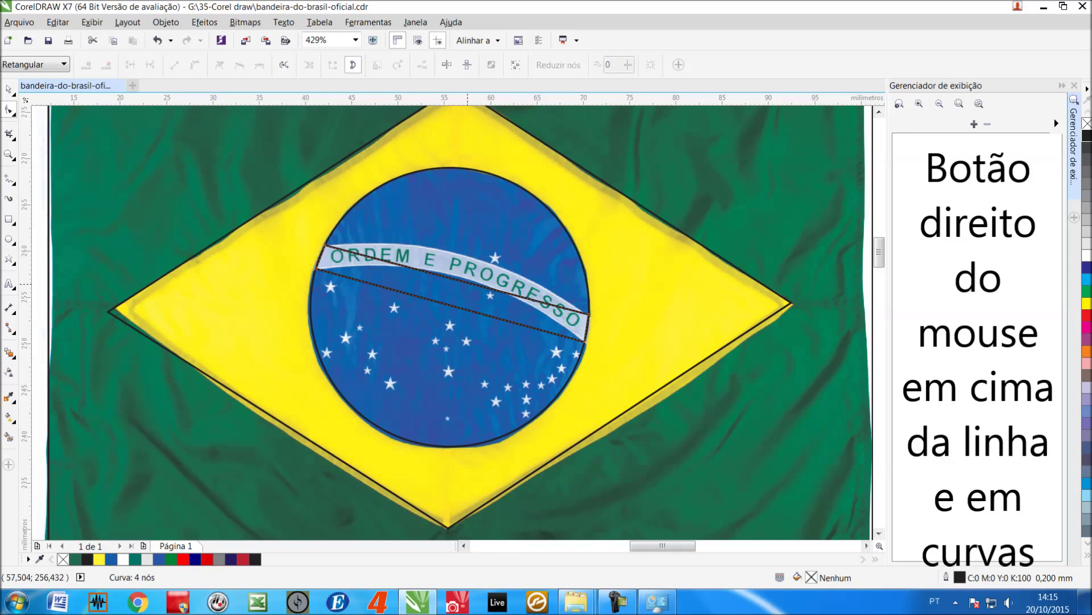
Convert the banner outline's upper edge to a curve and bend it along the top of the white banner.
right_click(467, 285)
click(466, 283)
right_click(466, 282)
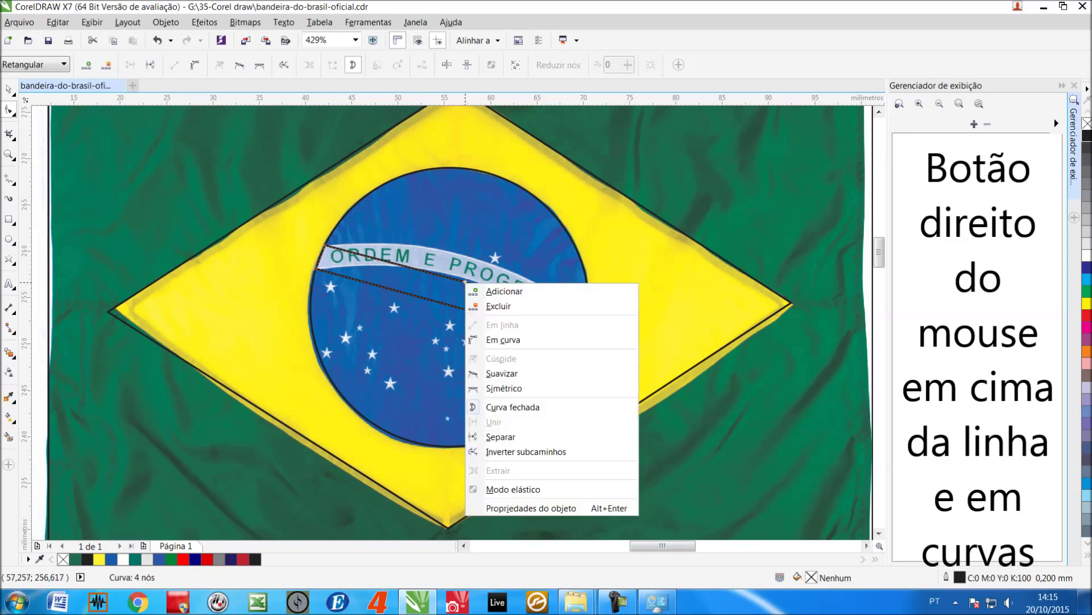
click(503, 339)
drag(463, 281, 468, 260)
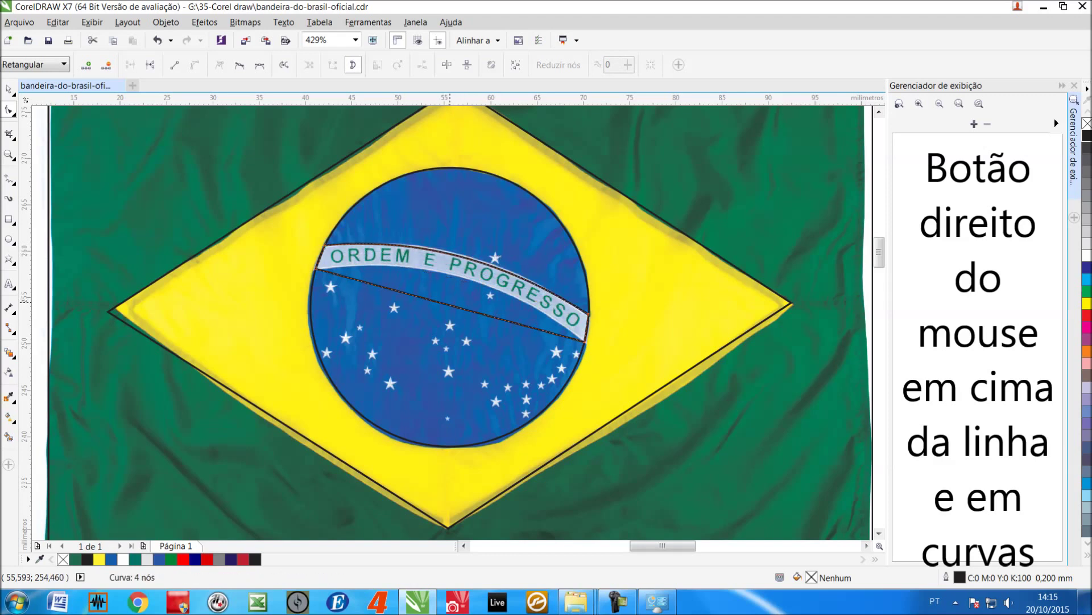
Convert the banner outline's lower edge to a curve and bend it along the underside of the white banner.
right_click(450, 306)
click(475, 364)
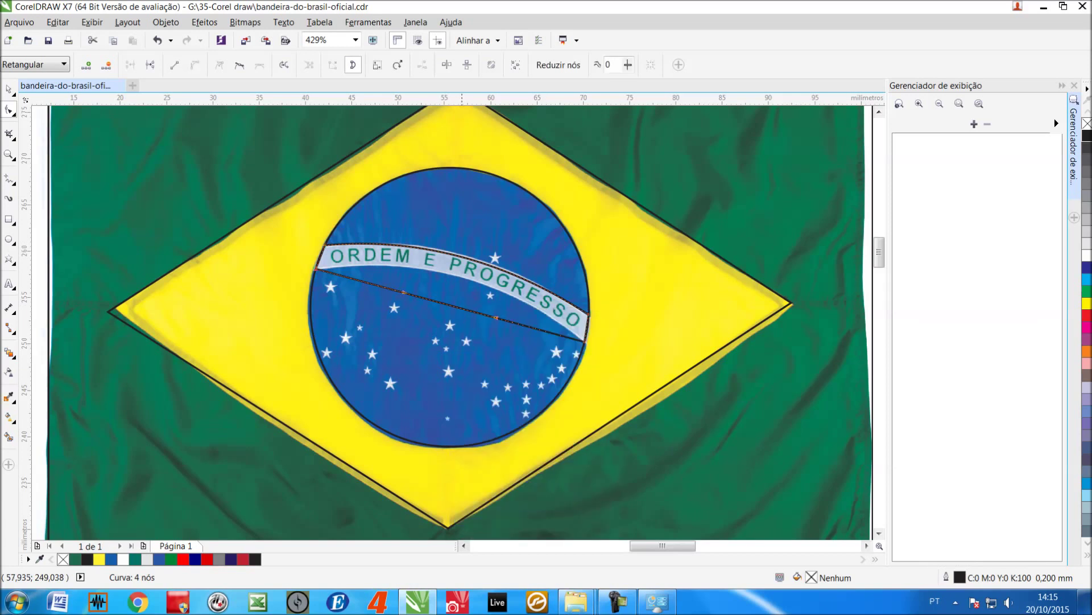
drag(456, 307, 480, 257)
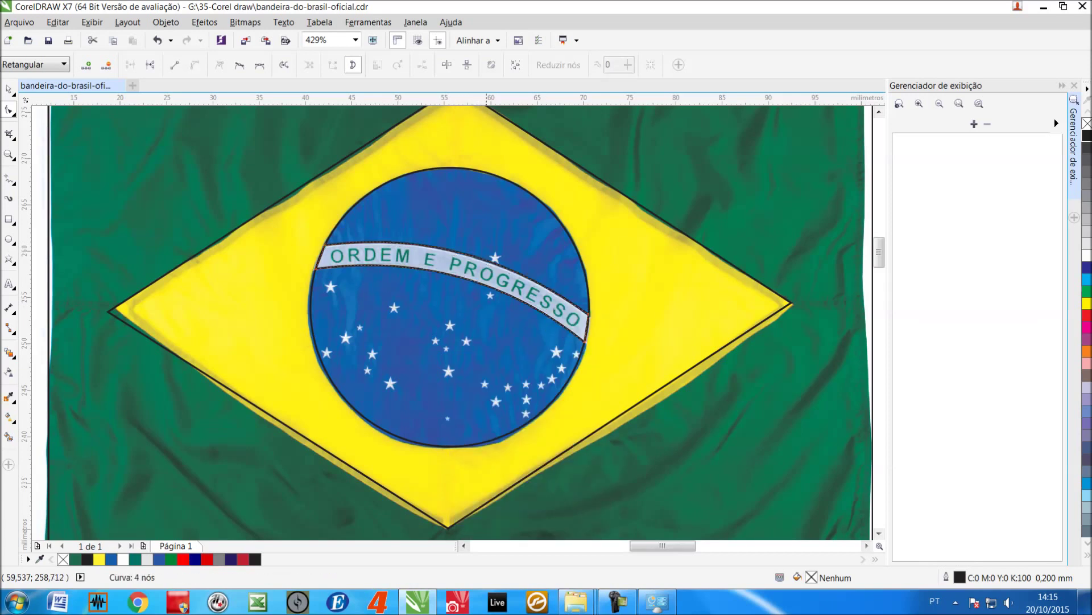
Convert the banner outline's right end to a curve and bend it outward to follow the circle.
key(F2)
drag(627, 290, 557, 374)
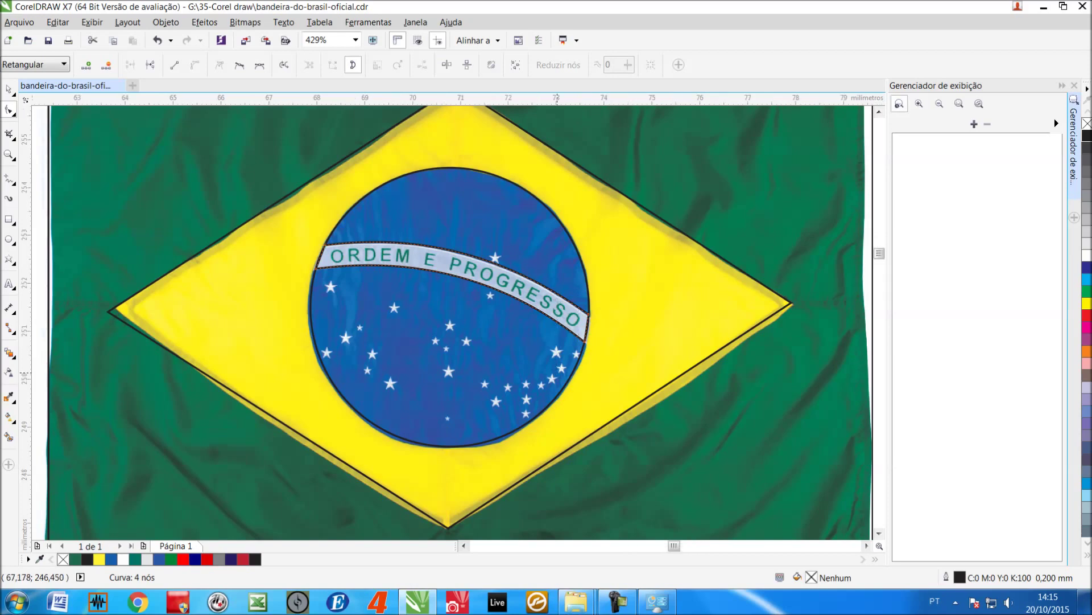
right_click(435, 292)
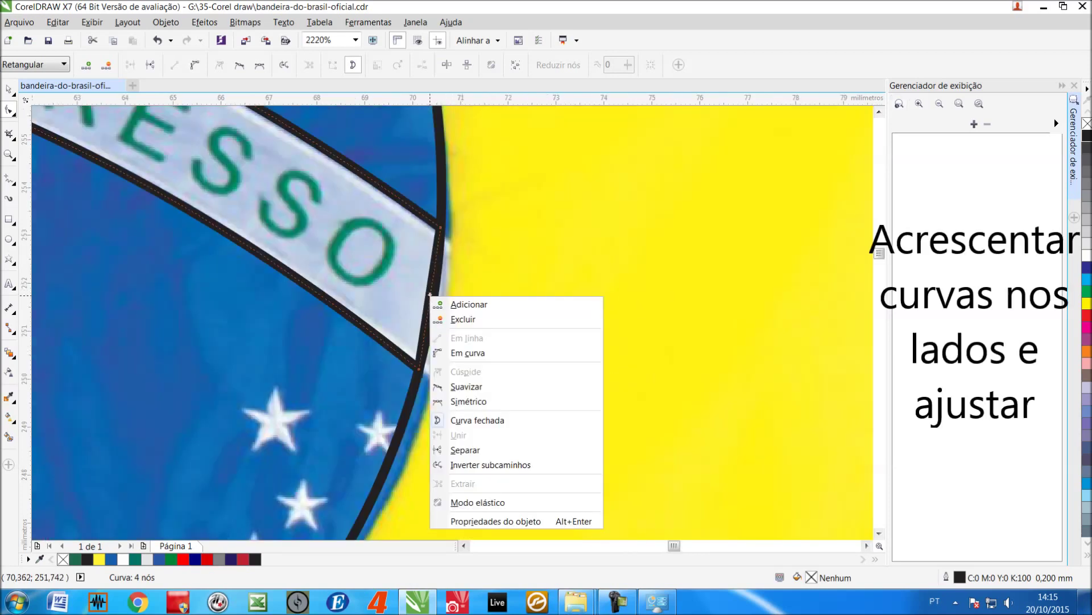
click(486, 353)
click(428, 294)
drag(437, 293, 445, 288)
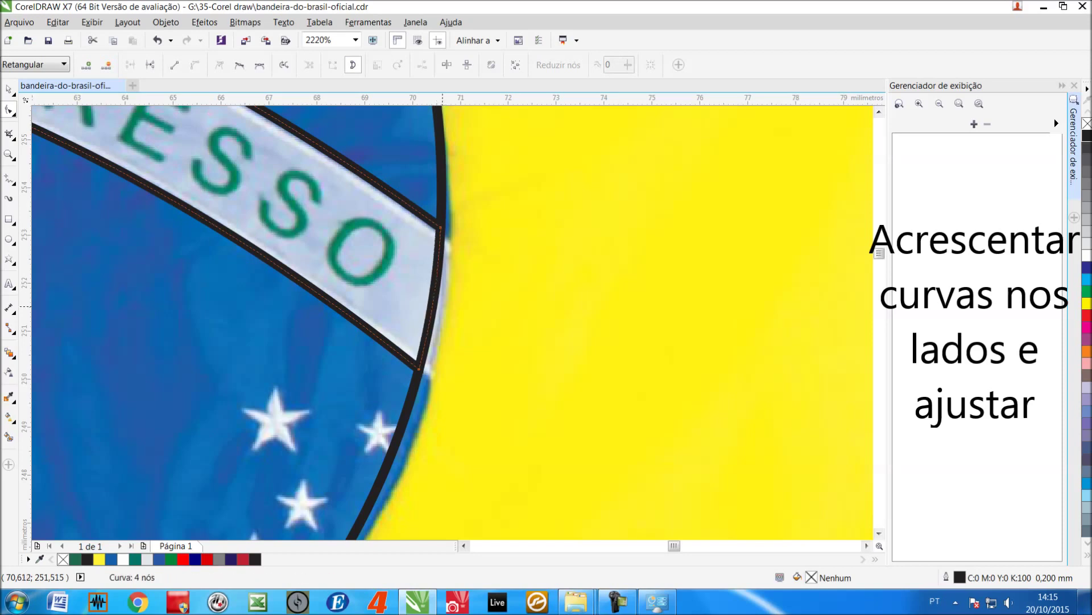
Convert the banner outline's left end to a curve and bend it outward to follow the circle.
scroll(441, 302, down, 2)
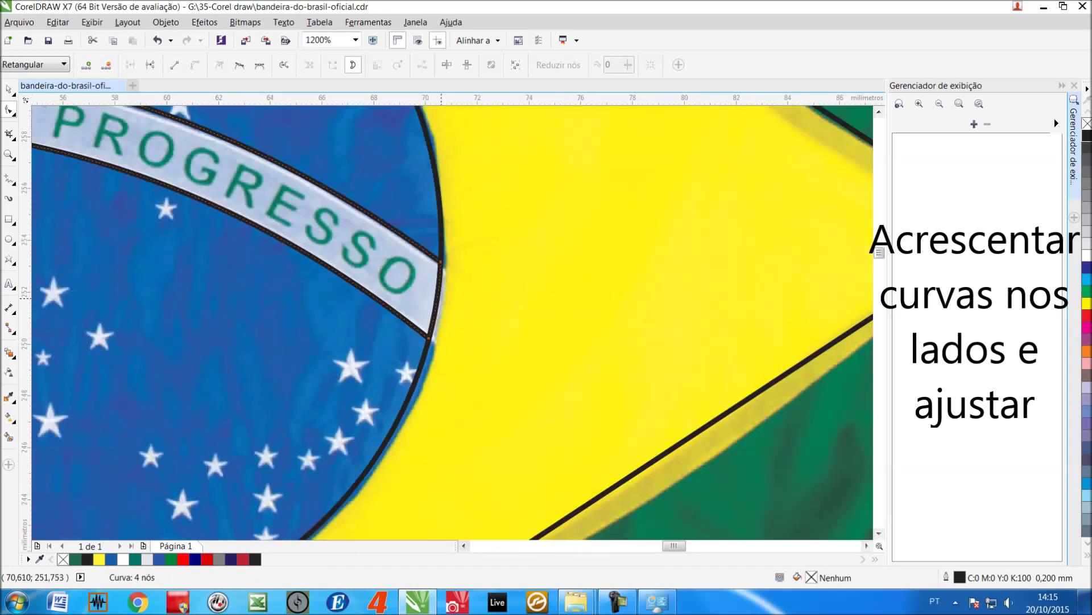
key(F4)
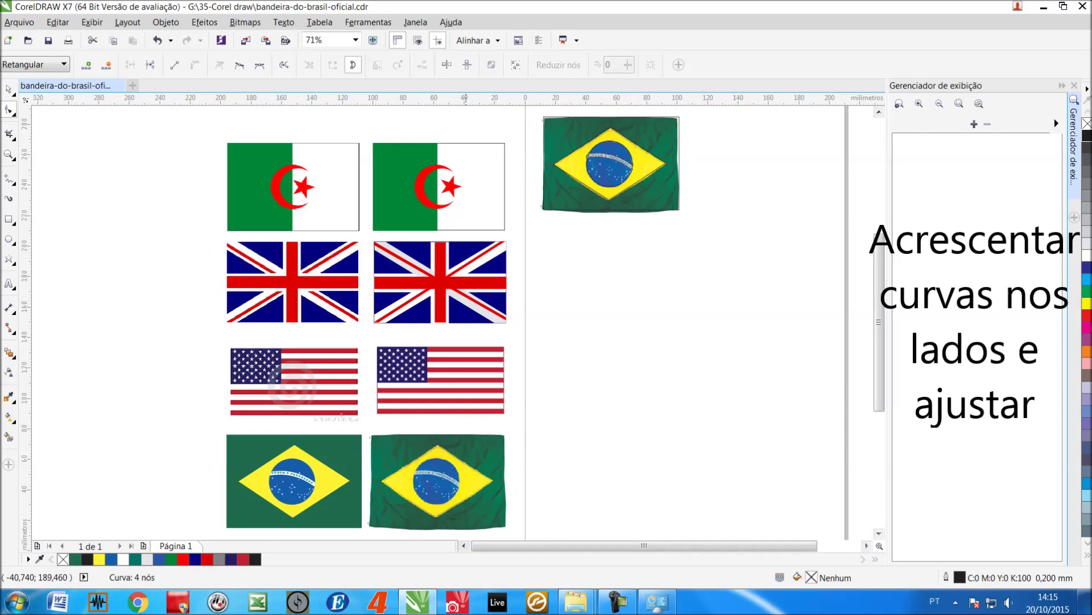
scroll(580, 136, up, 7)
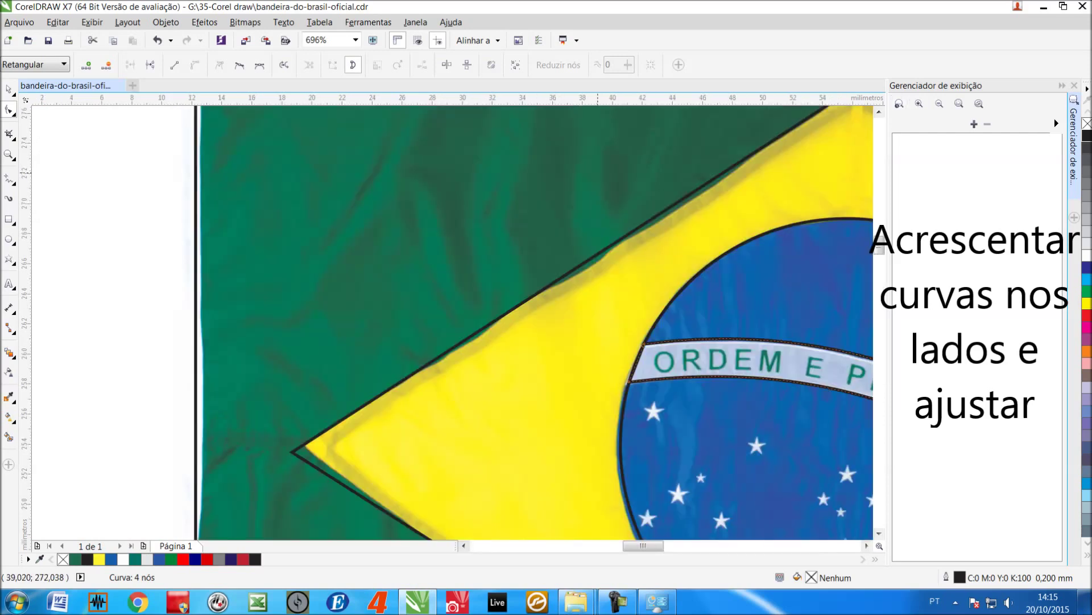
scroll(643, 338, down, 3)
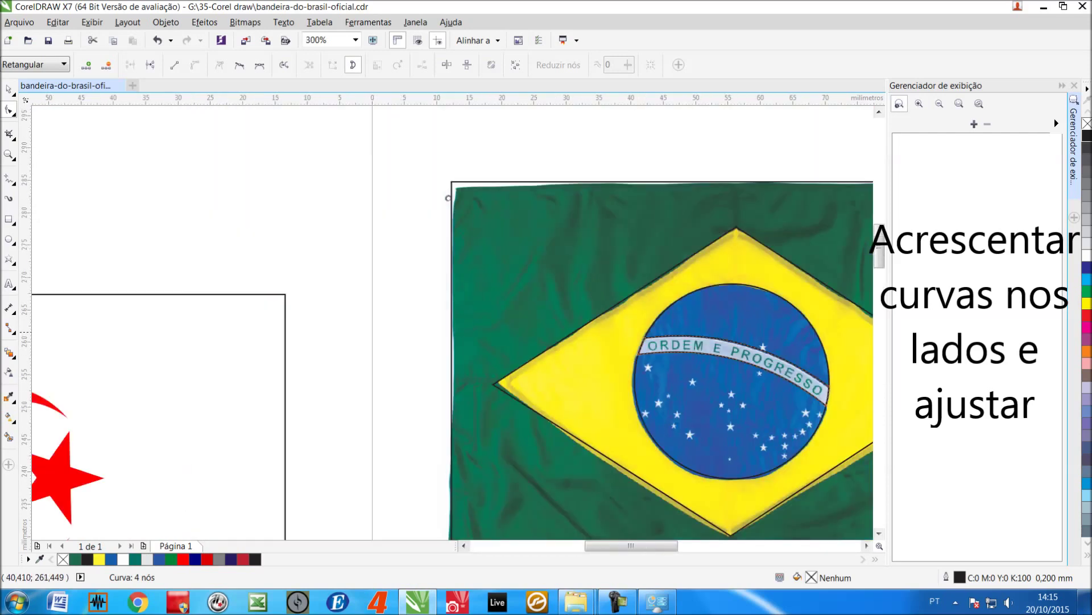
scroll(640, 334, up, 7)
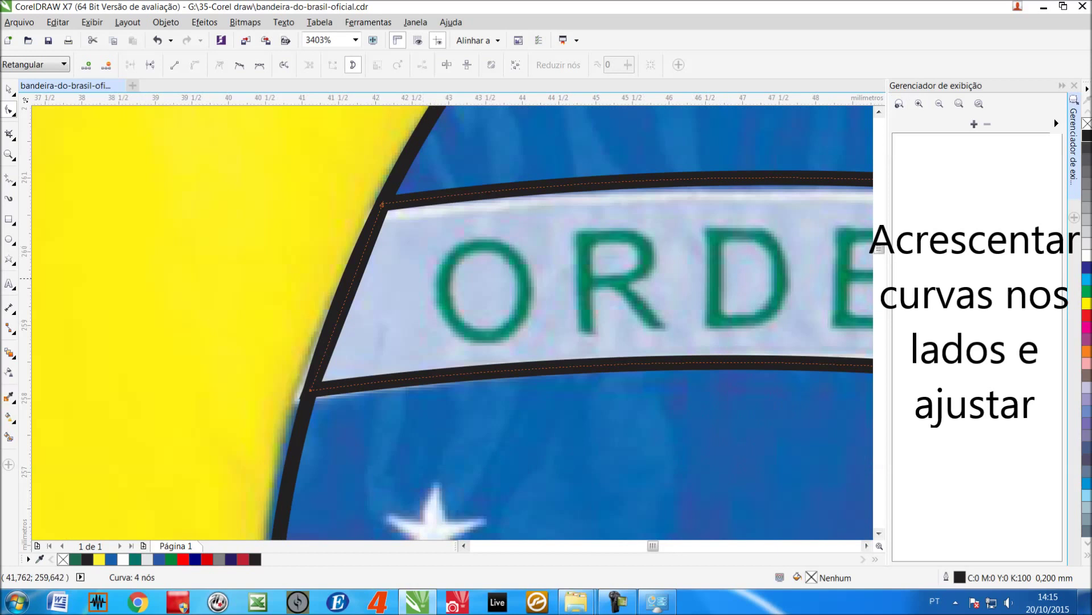
right_click(348, 289)
click(378, 349)
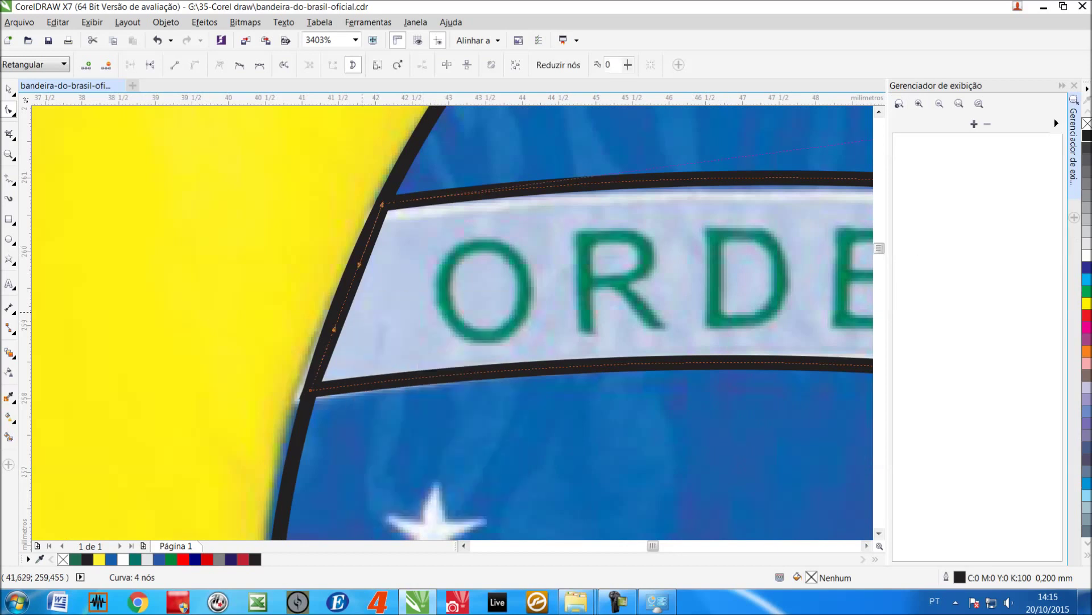
drag(347, 299, 342, 299)
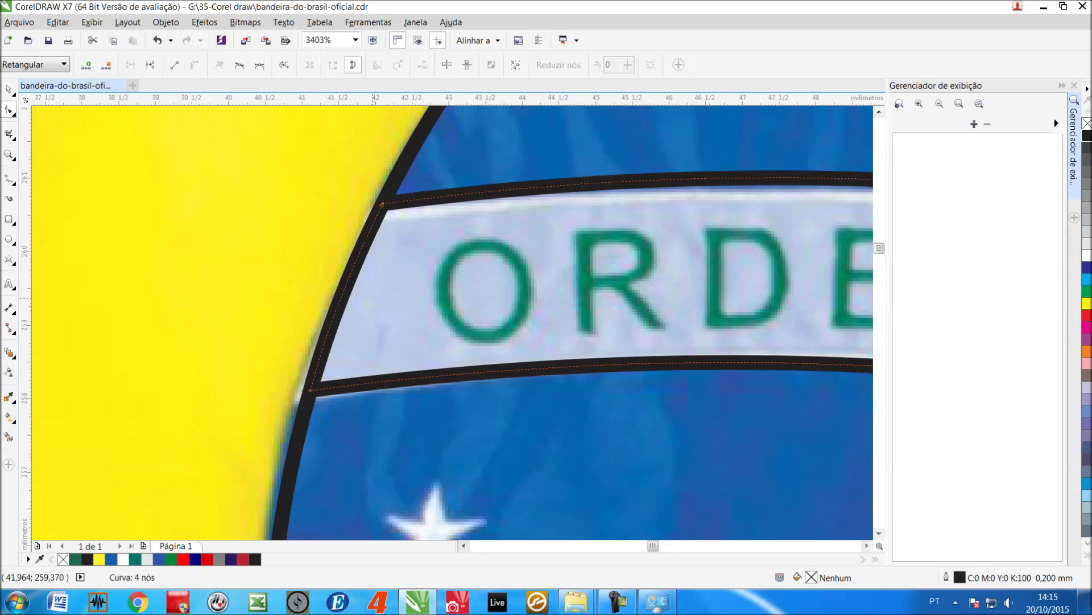
Draw a straight line about 29 mm wide and 7.4 mm high between the banner's two ends, starting and finishing just above its lower corners.
key(F4)
click(900, 103)
drag(534, 113, 702, 228)
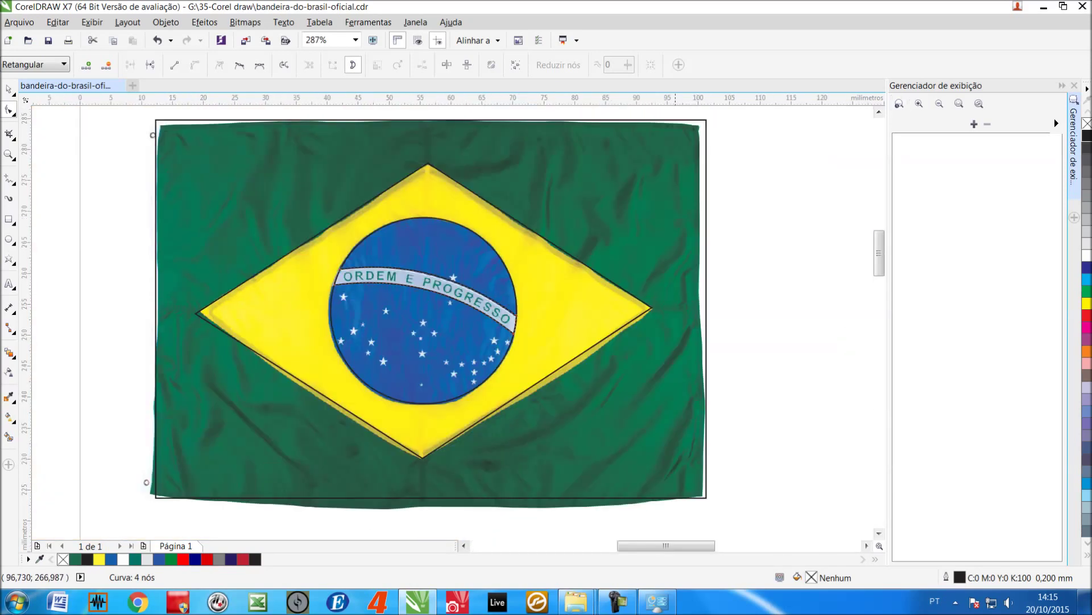
key(space)
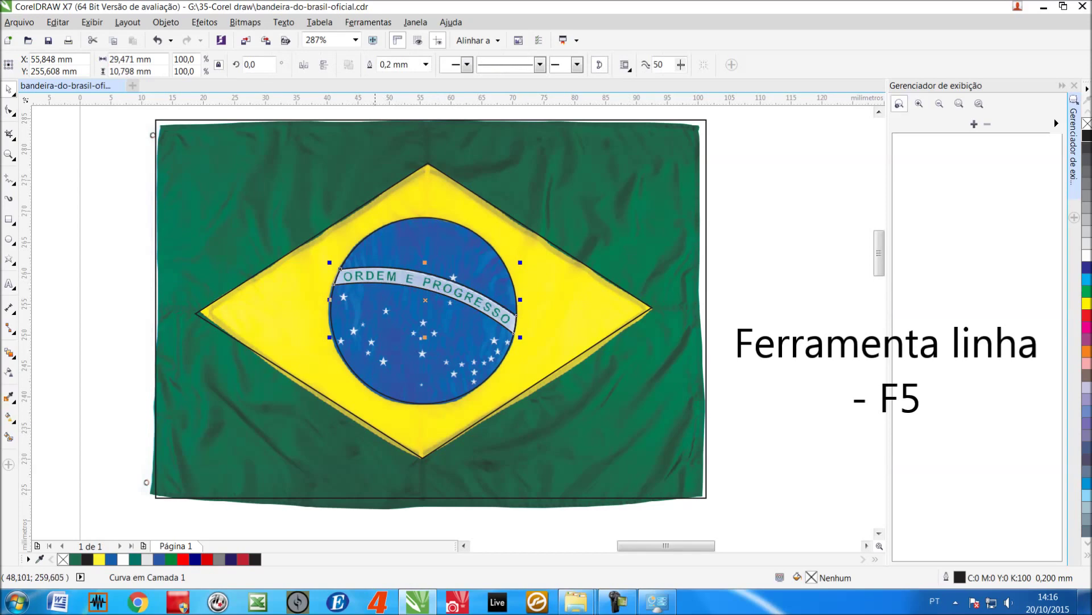
key(shift+F2)
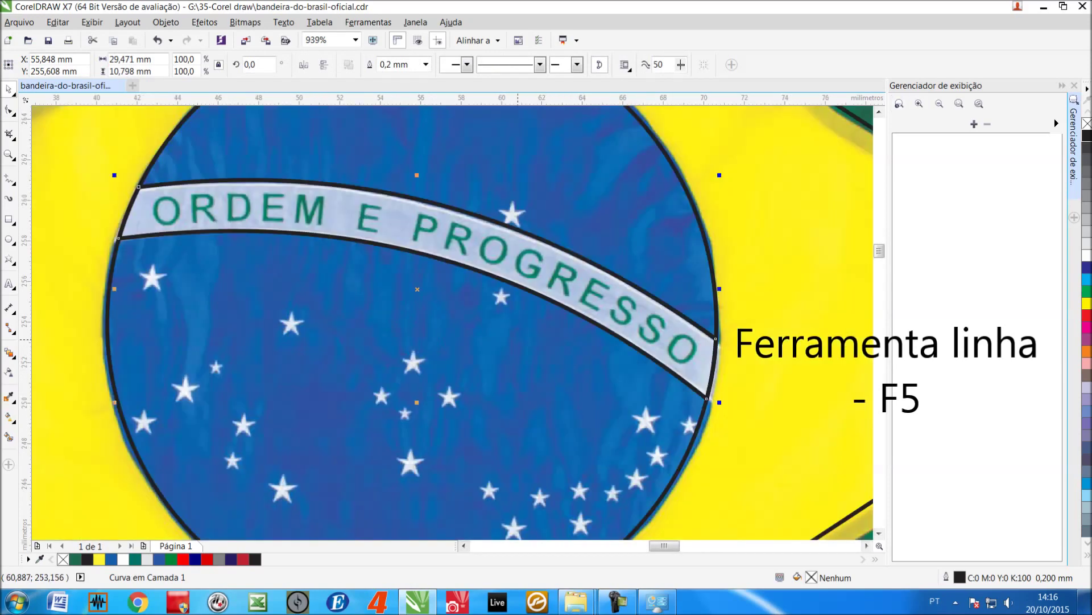
key(F5)
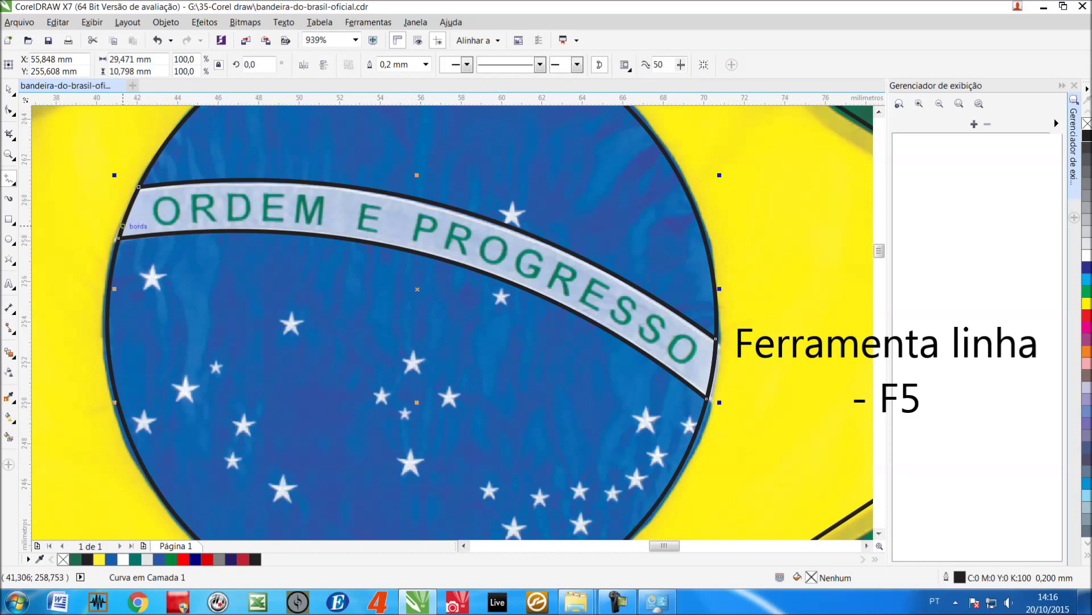
click(122, 226)
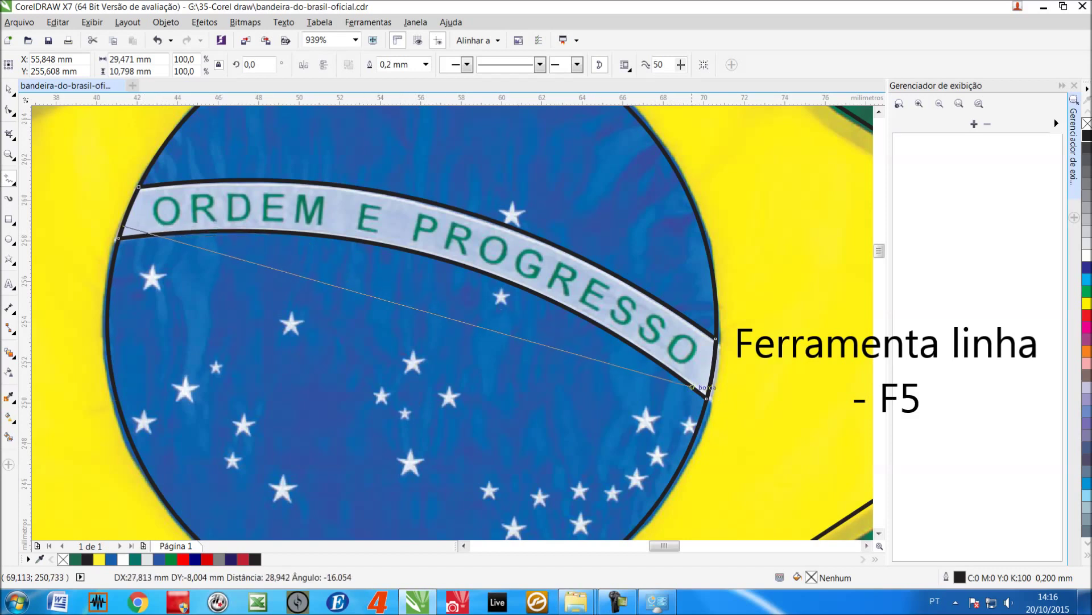
click(713, 375)
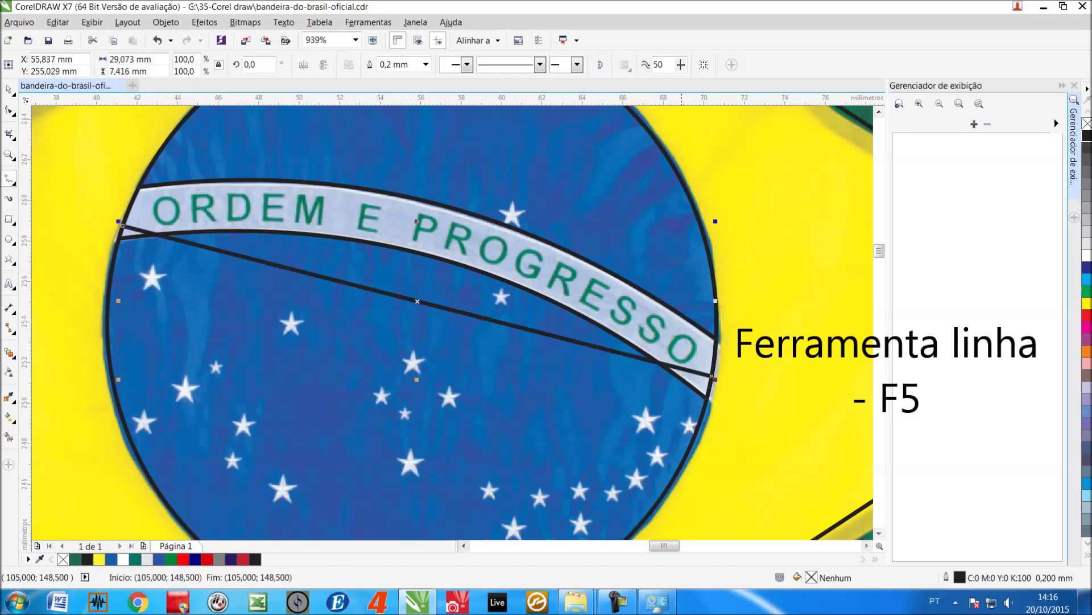
Convert the new line to a curve, bend it parallel to the banner's lower edge, and adjust both end nodes at the banner's ends.
click(12, 112)
click(56, 108)
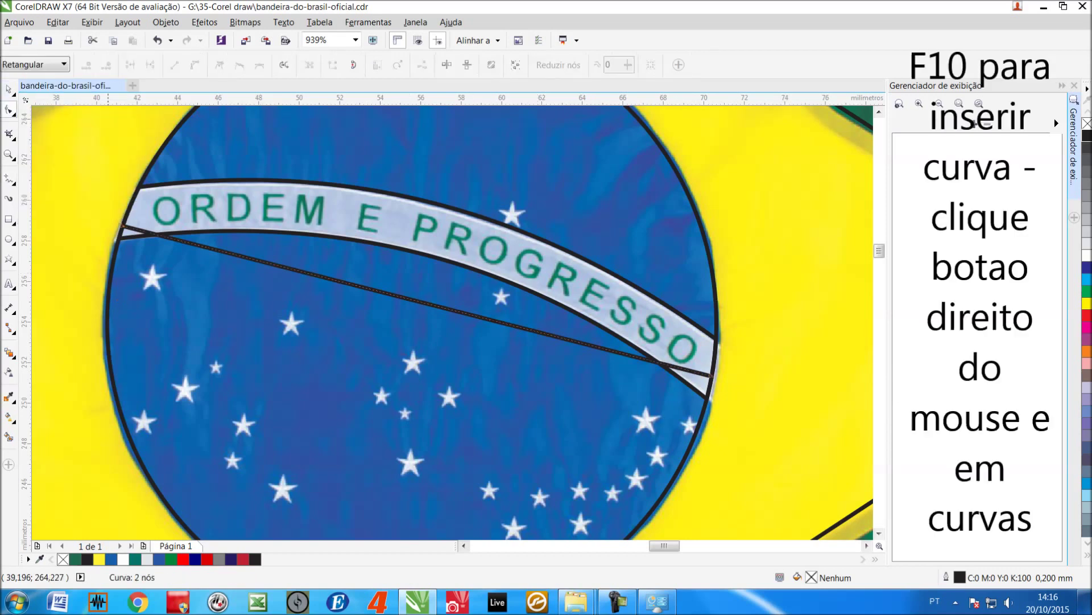
right_click(402, 298)
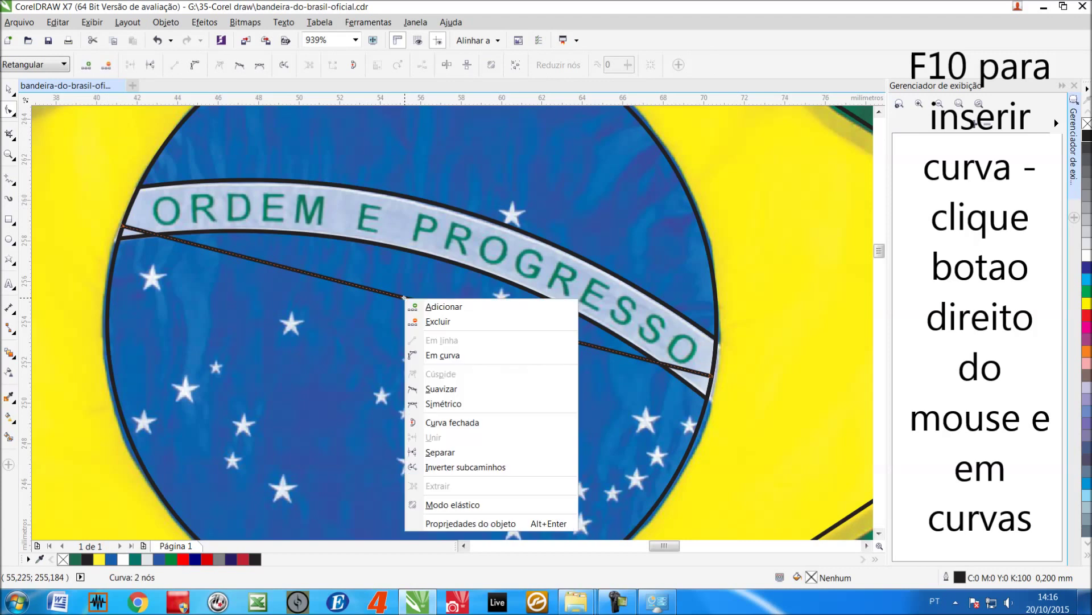
click(426, 355)
drag(391, 297, 427, 225)
drag(711, 375, 710, 382)
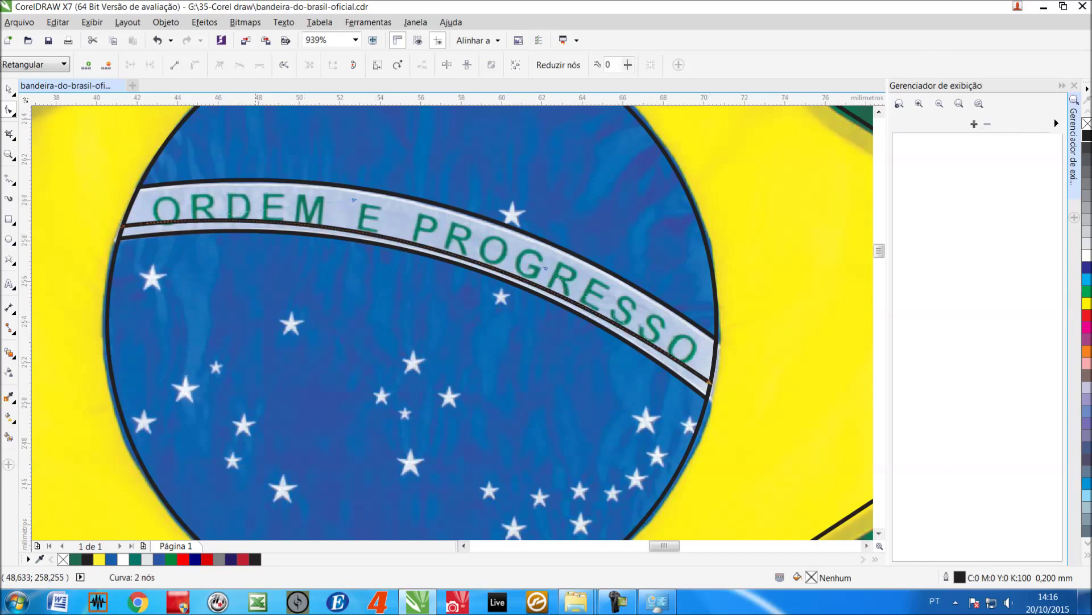
drag(123, 225, 121, 228)
click(421, 243)
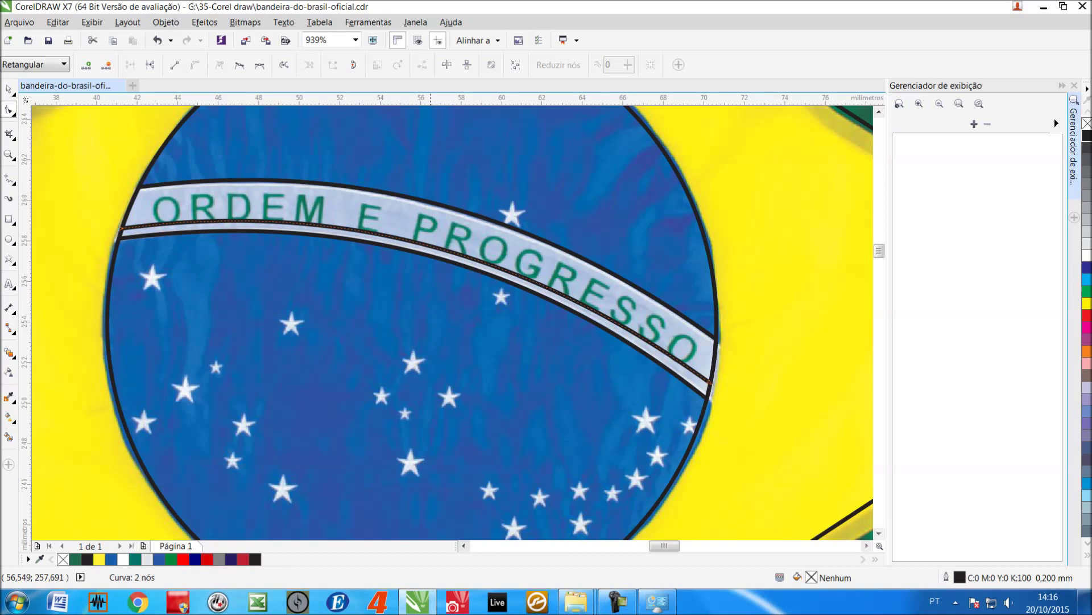
Start a text on the curved guide line near the banner's left end and set its font size to 5 pt.
key(space)
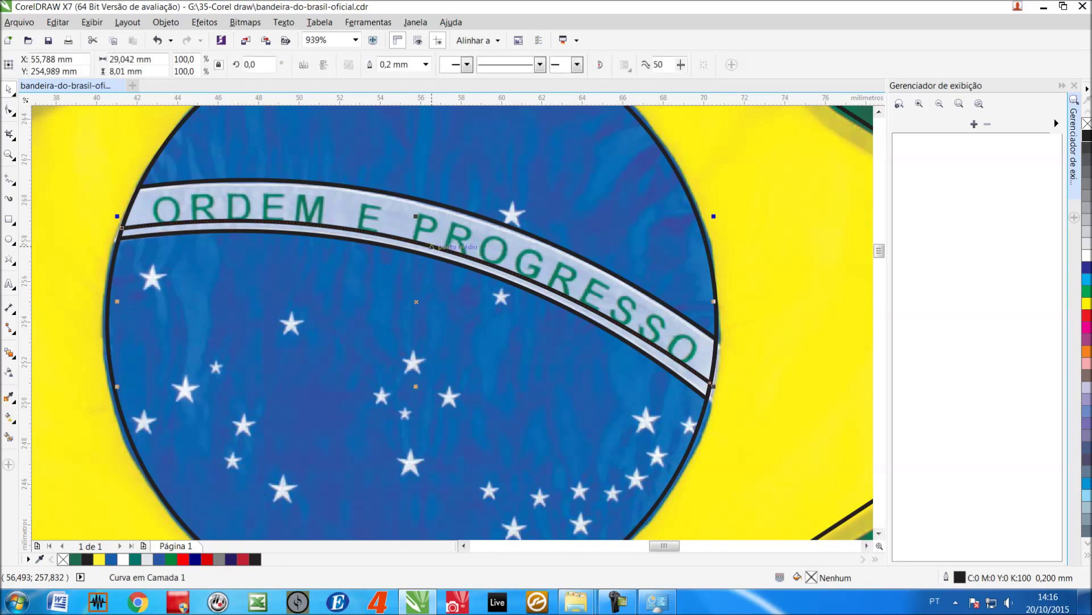
key(F8)
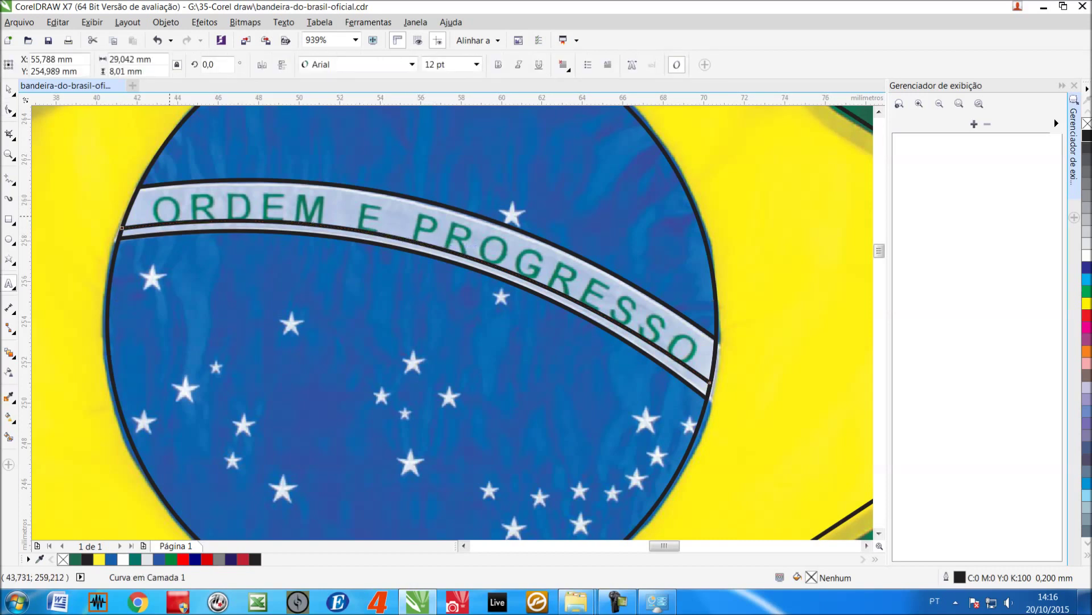
click(159, 224)
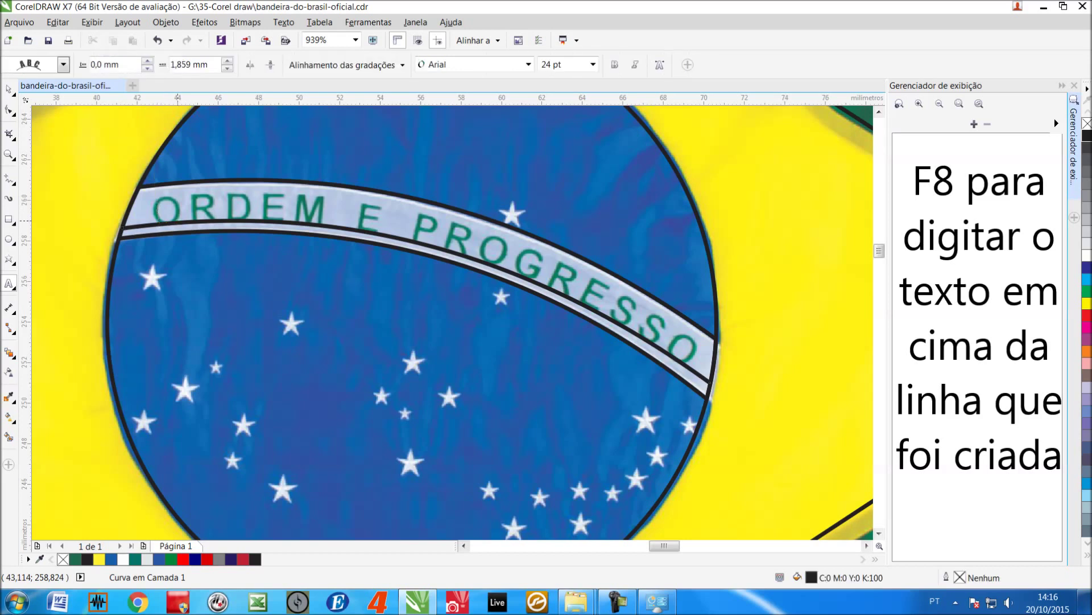
click(593, 64)
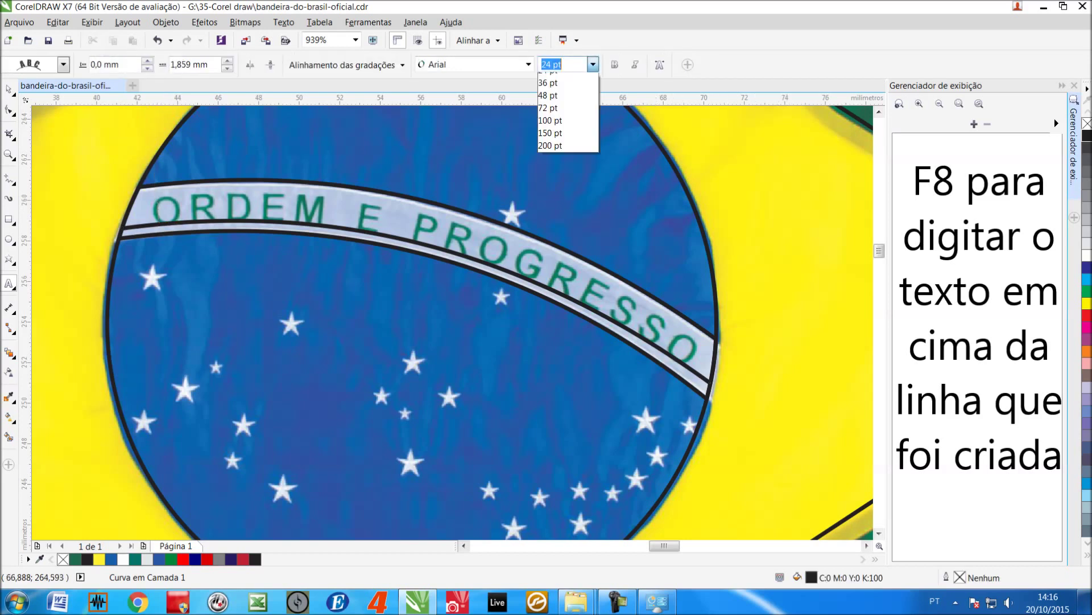
key(Return)
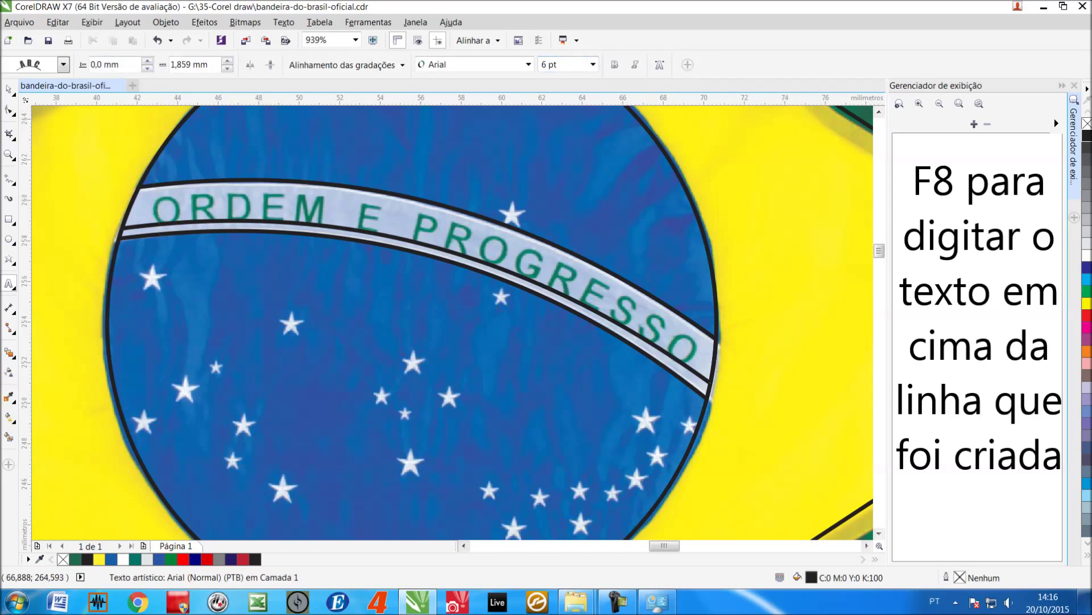
click(549, 65)
text(5)
Enter the motto ORDEM E PROGRESSO as text along the curved guide line.
text(O)
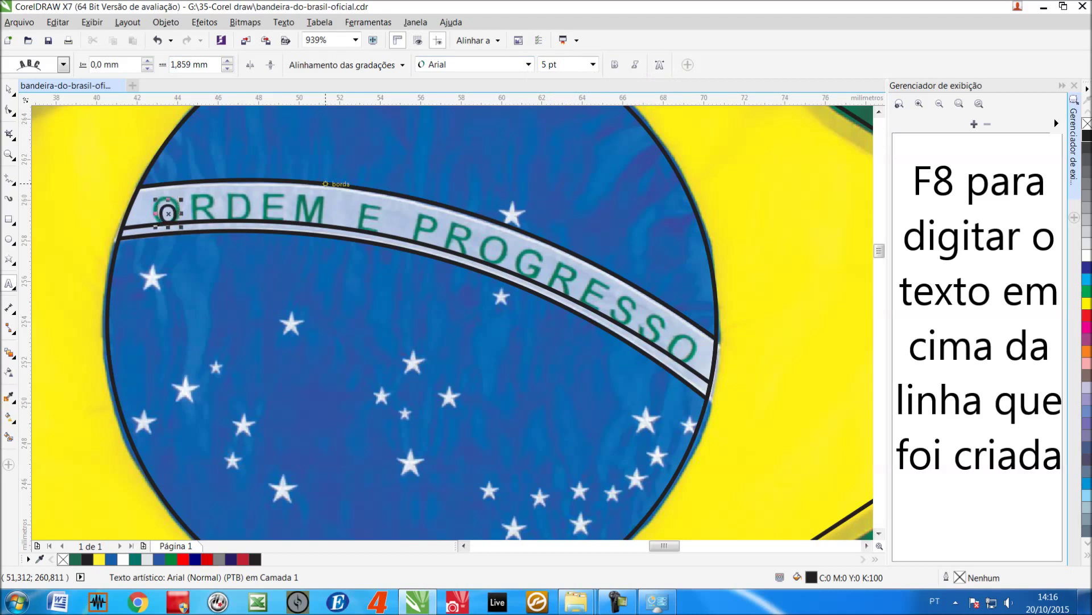
text(4)
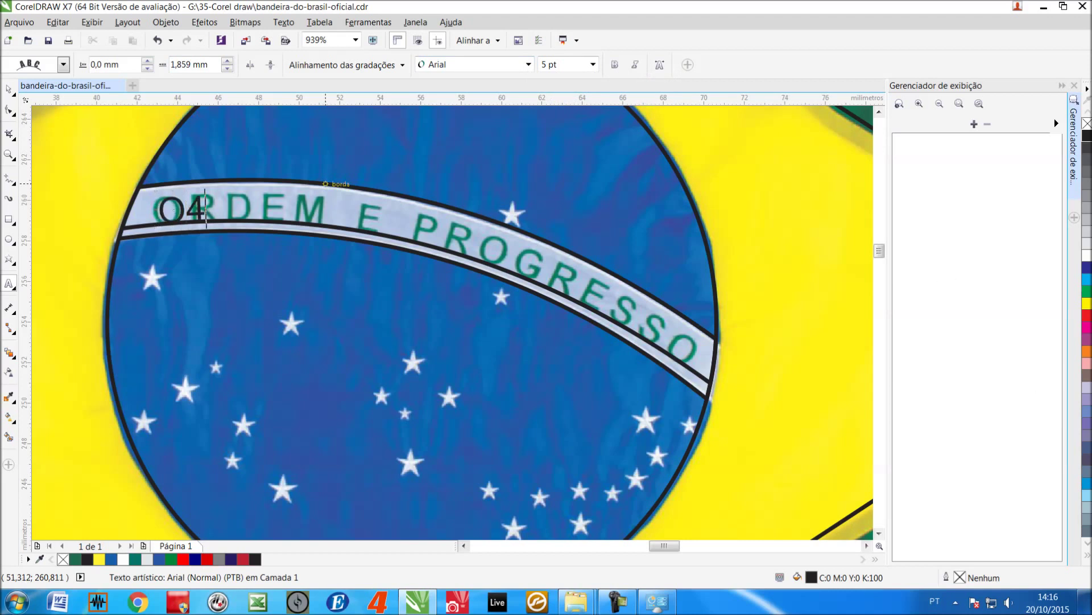
key(BackSpace)
text(4)
key(BackSpace)
text(RDEM E)
key(Left)
key(Left)
key(Left)
key(Left)
key(Left)
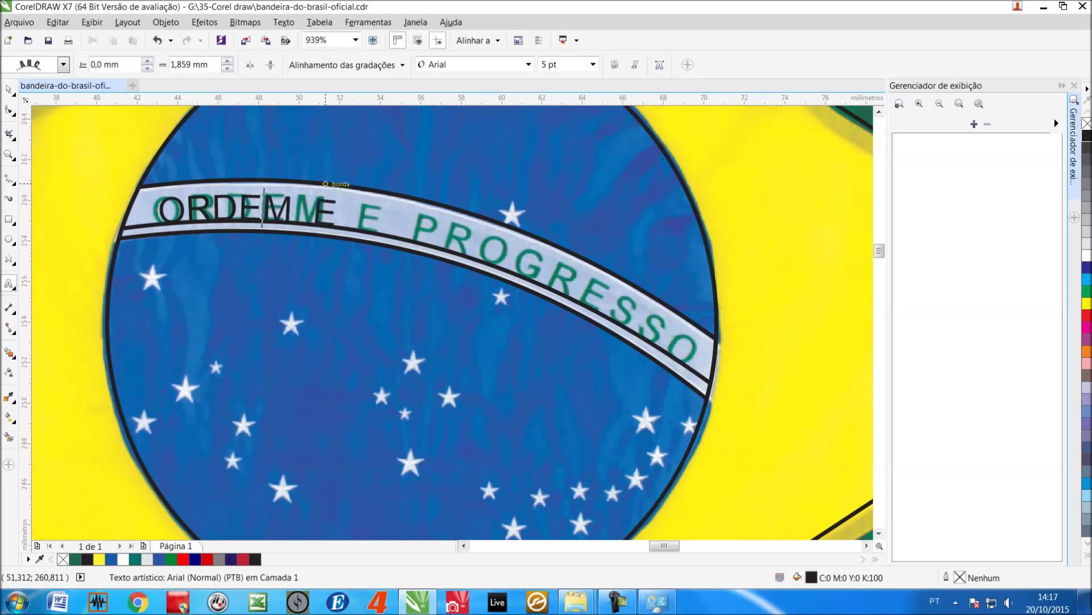
text(PRO)
key(BackSpace)
key(BackSpace)
key(BackSpace)
text(PR)
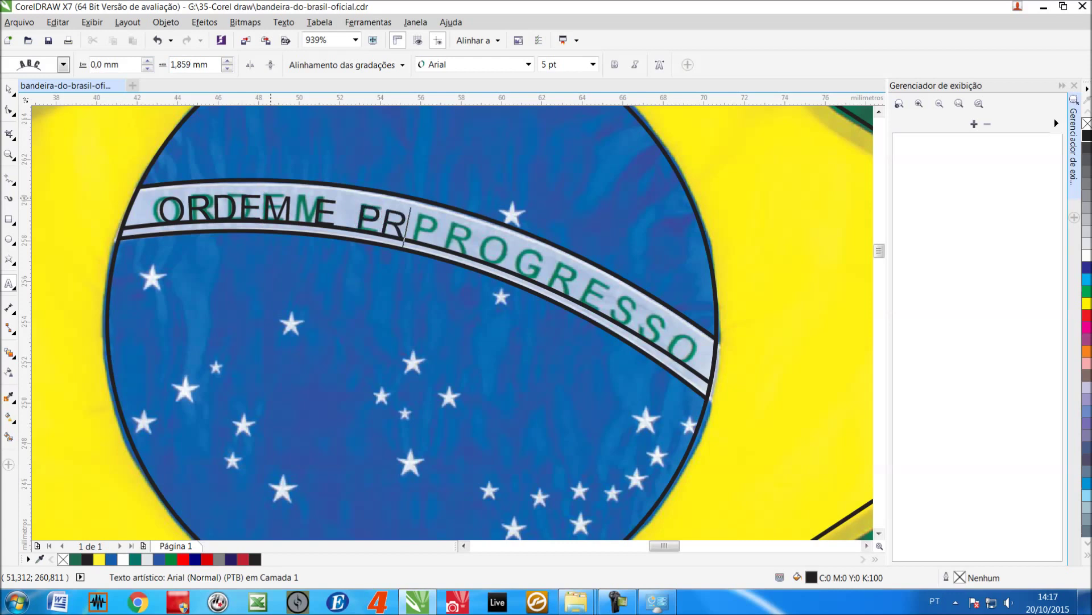
text(OGRESSO)
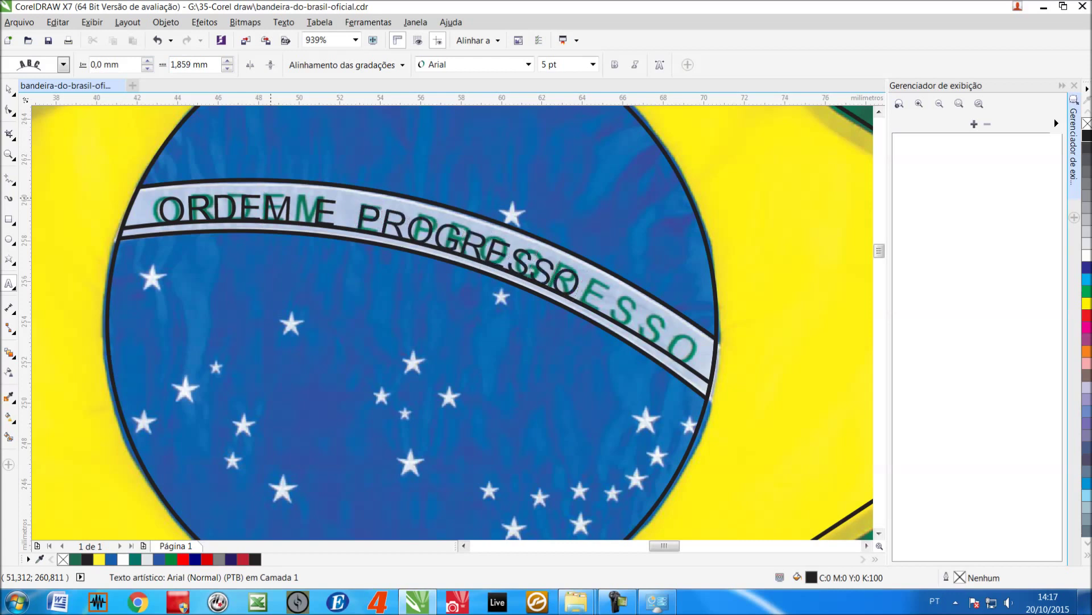
Set the character spacing of the ORDEM E PROGRESSO motto to 89% in the text properties.
key(ctrl+space)
key(Down)
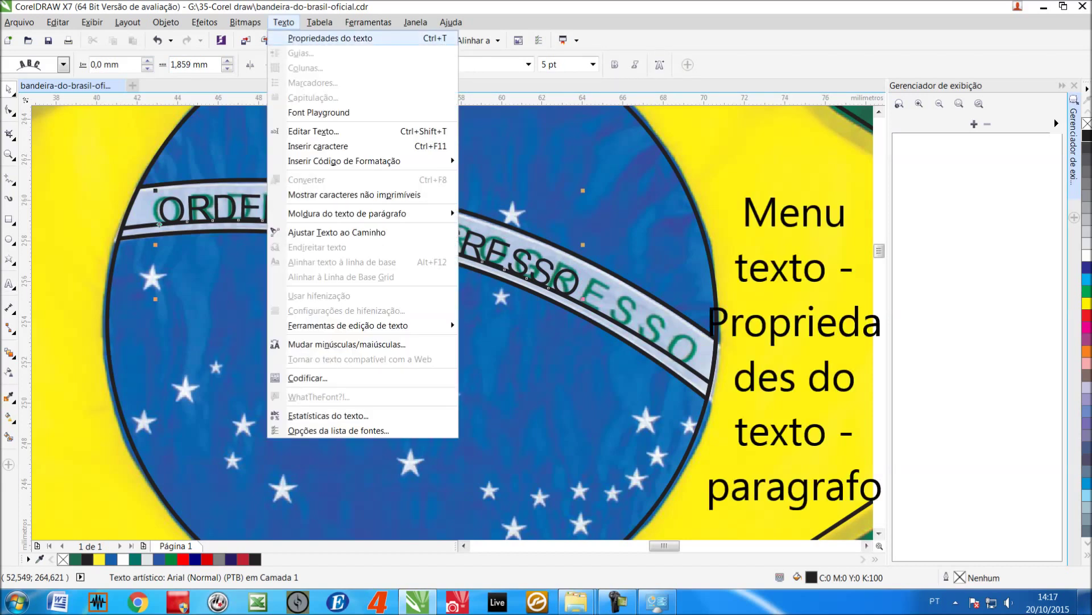
key(Return)
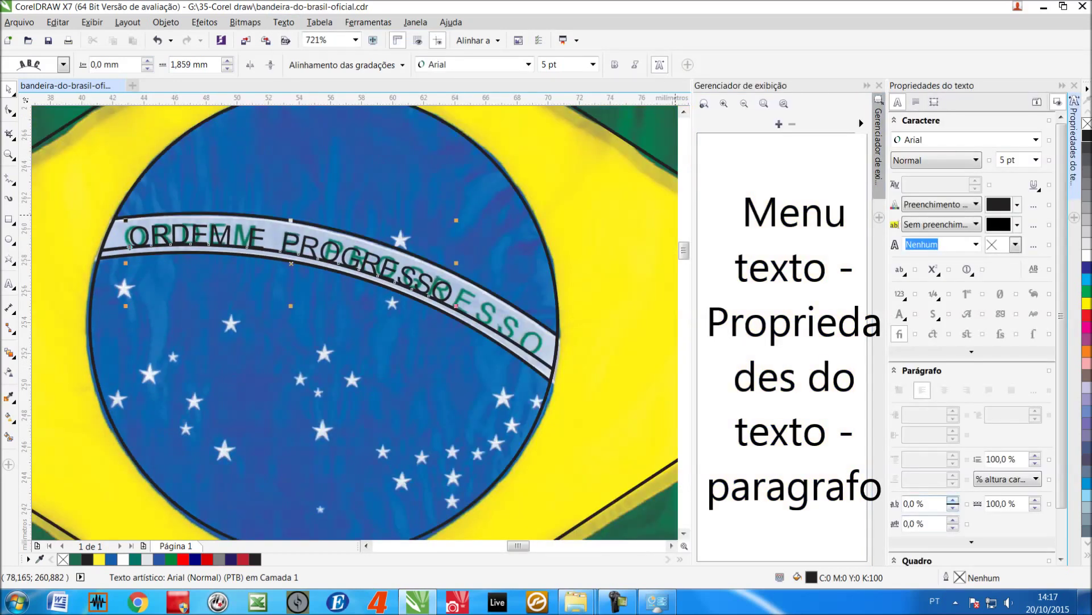
click(953, 499)
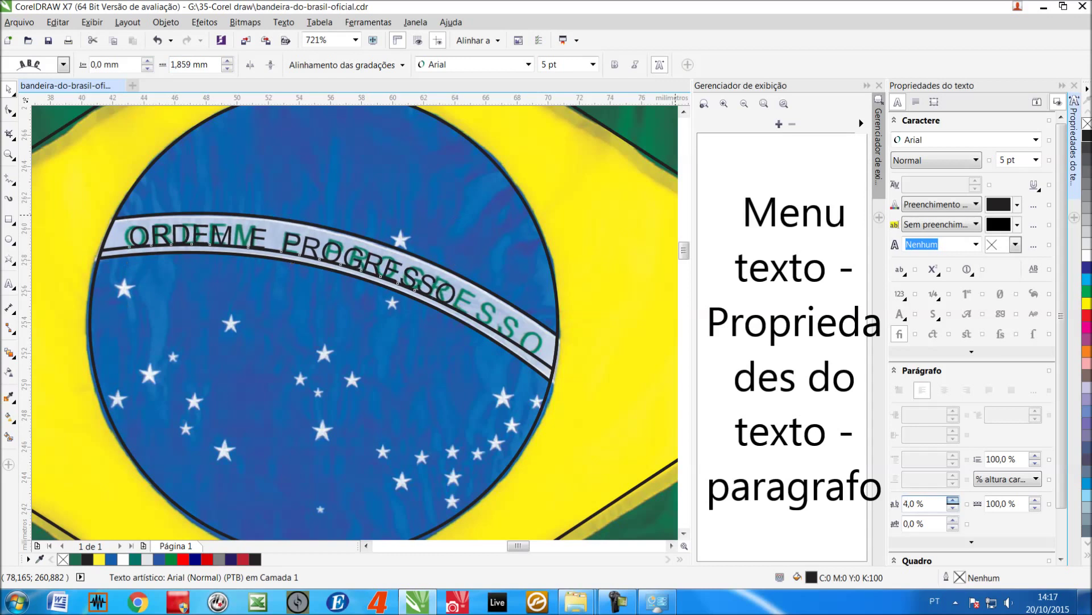
click(953, 500)
click(953, 499)
click(953, 499)
click(953, 499)
click(953, 500)
click(953, 500)
click(953, 500)
click(953, 500)
click(953, 499)
click(953, 499)
click(953, 499)
click(953, 500)
click(953, 499)
click(953, 499)
click(953, 500)
click(953, 500)
click(953, 507)
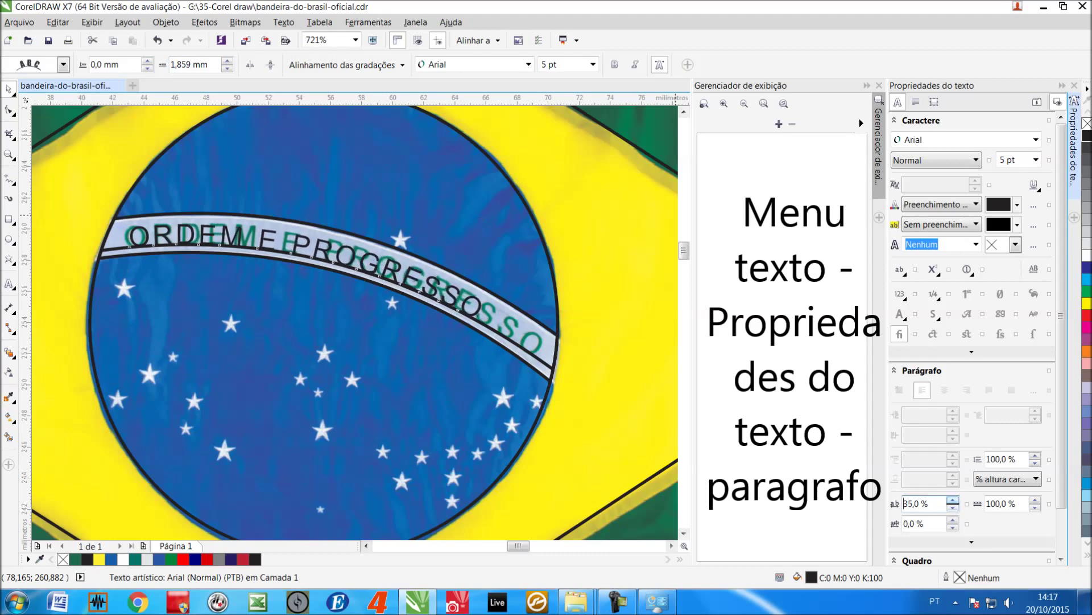
click(953, 500)
click(953, 499)
click(953, 500)
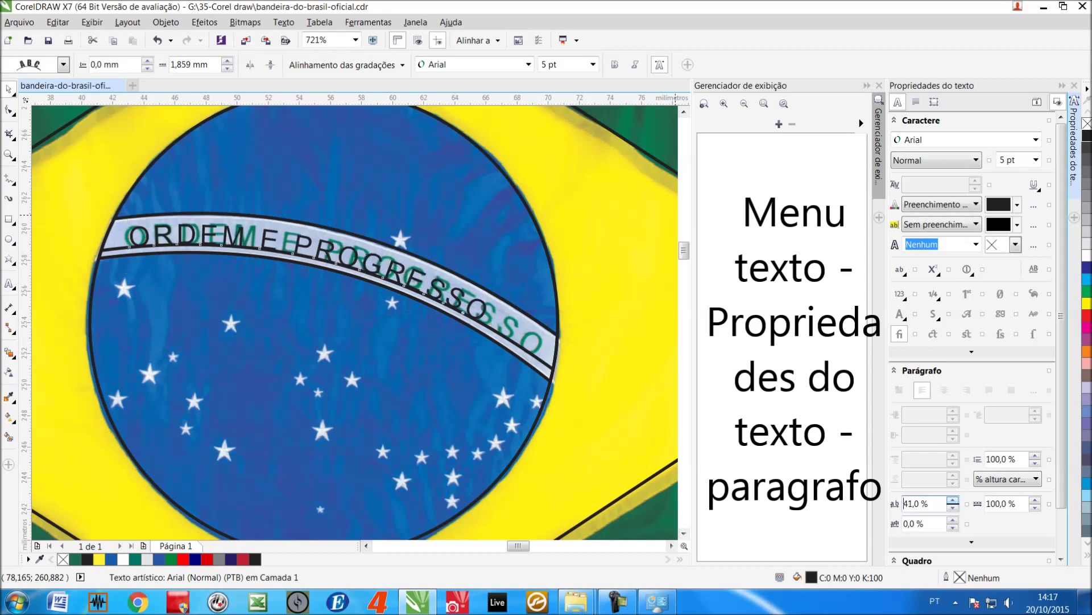
click(953, 500)
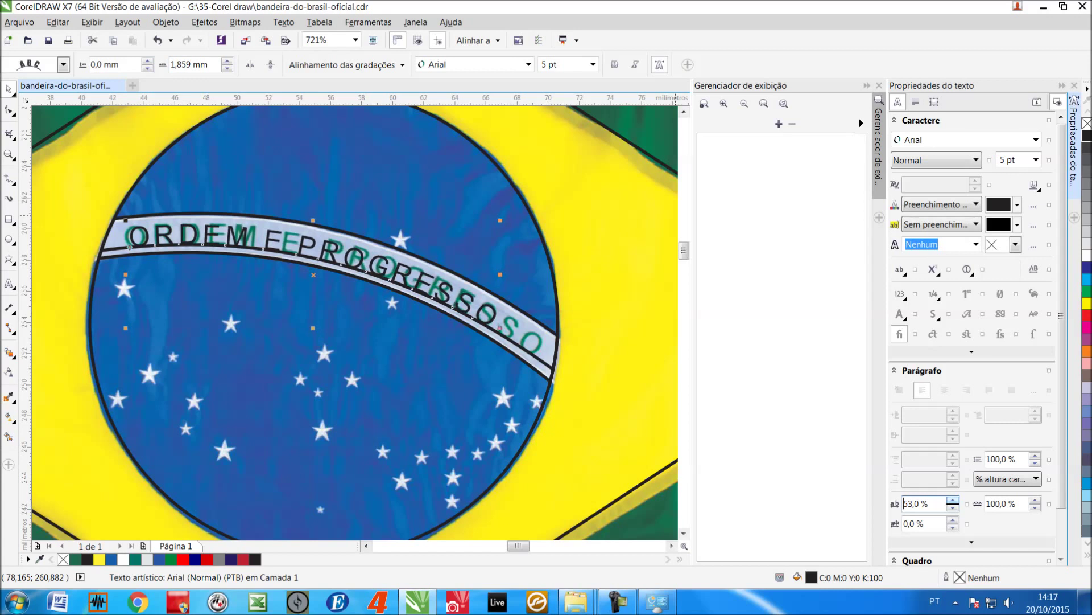
click(953, 500)
click(953, 500)
click(953, 500)
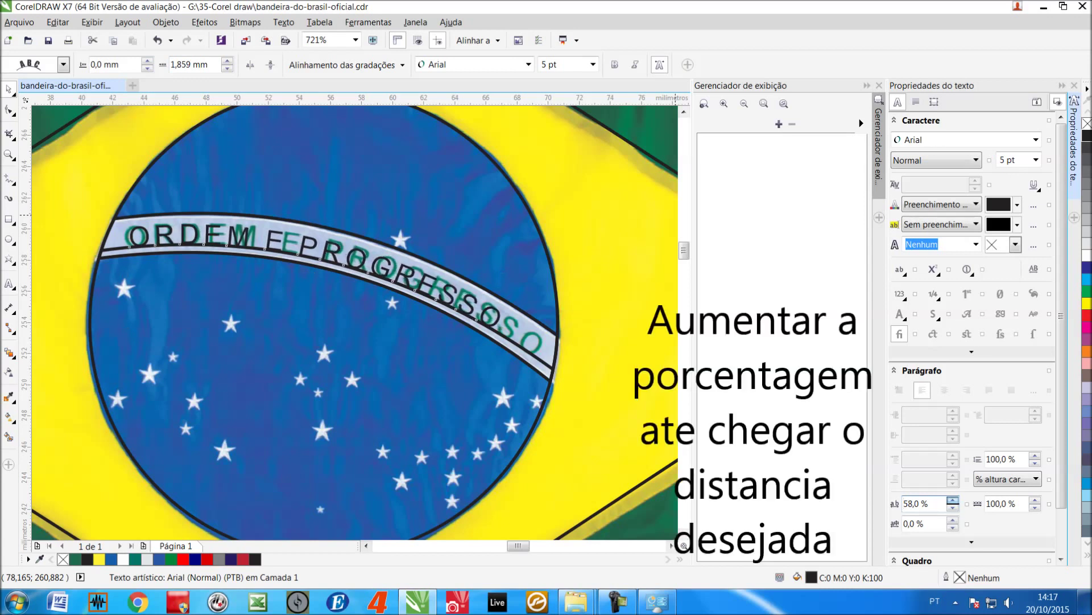
click(953, 499)
click(953, 500)
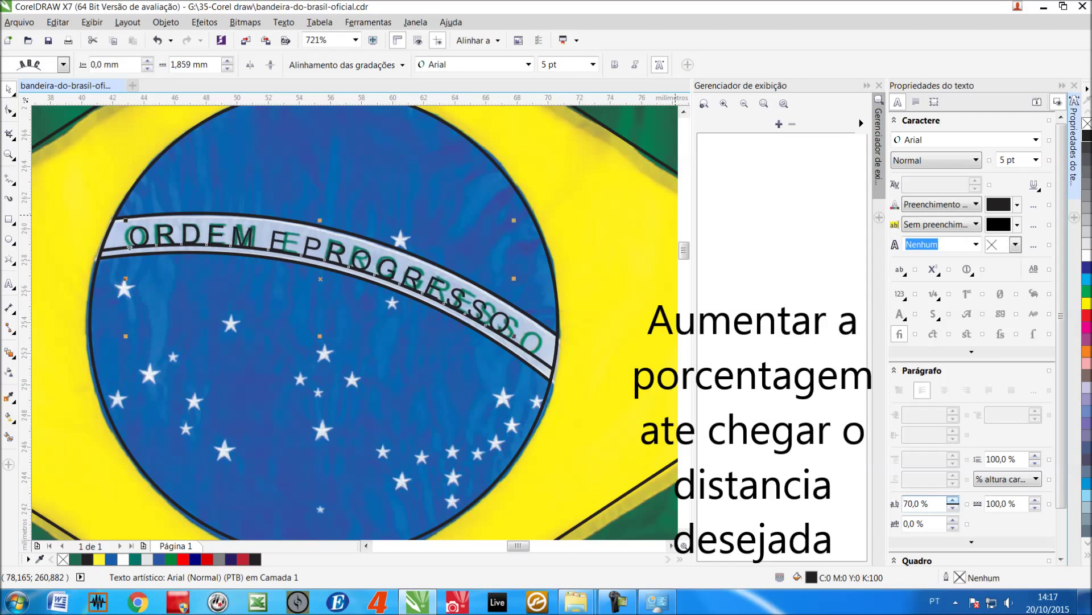
click(953, 500)
click(953, 500)
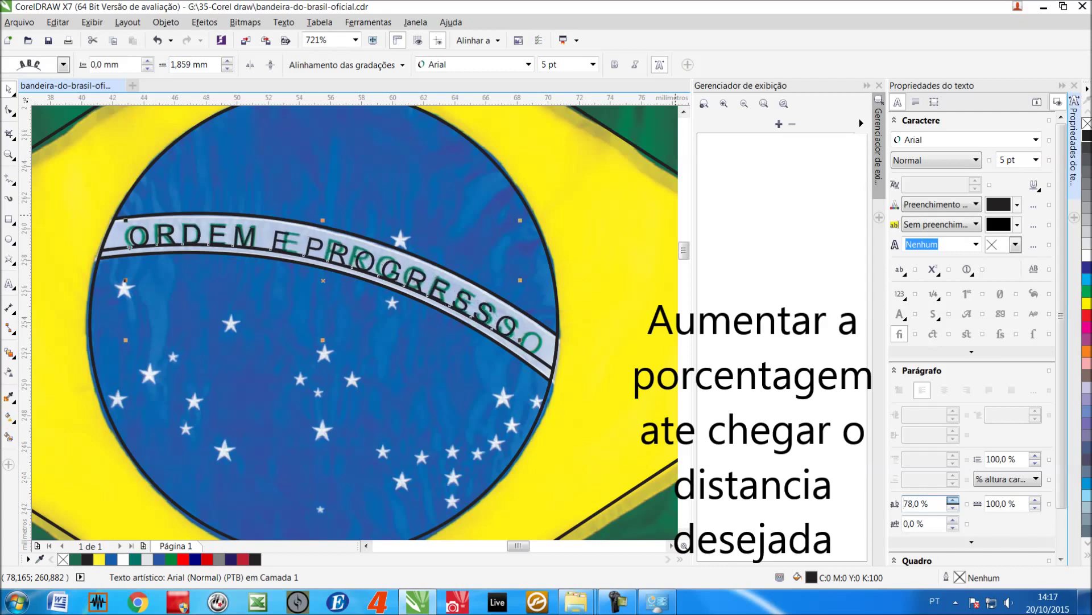
click(954, 499)
click(953, 500)
click(953, 500)
click(953, 500)
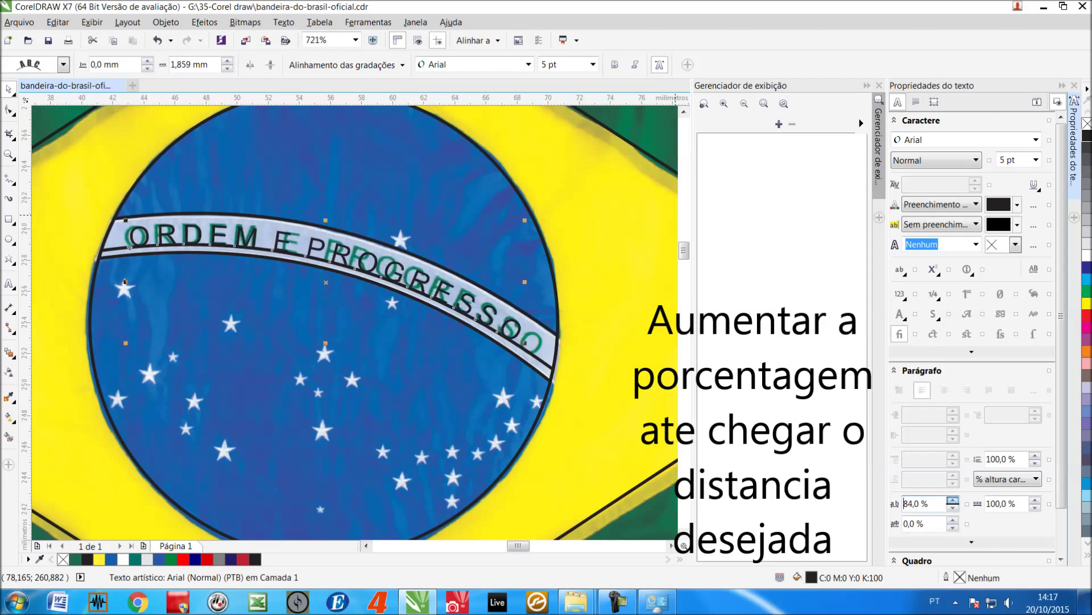
click(953, 499)
click(953, 499)
click(953, 499)
click(953, 499)
click(953, 500)
click(953, 500)
click(953, 499)
click(954, 499)
click(953, 500)
click(953, 499)
click(953, 500)
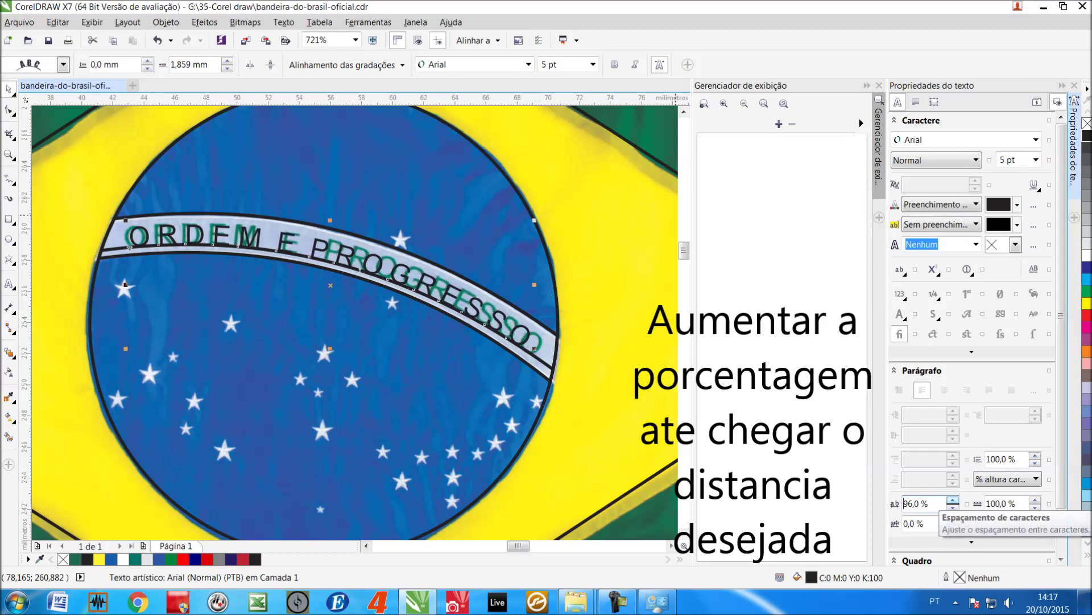
click(953, 507)
click(953, 507)
click(953, 507)
click(953, 507)
click(953, 507)
click(953, 507)
click(953, 507)
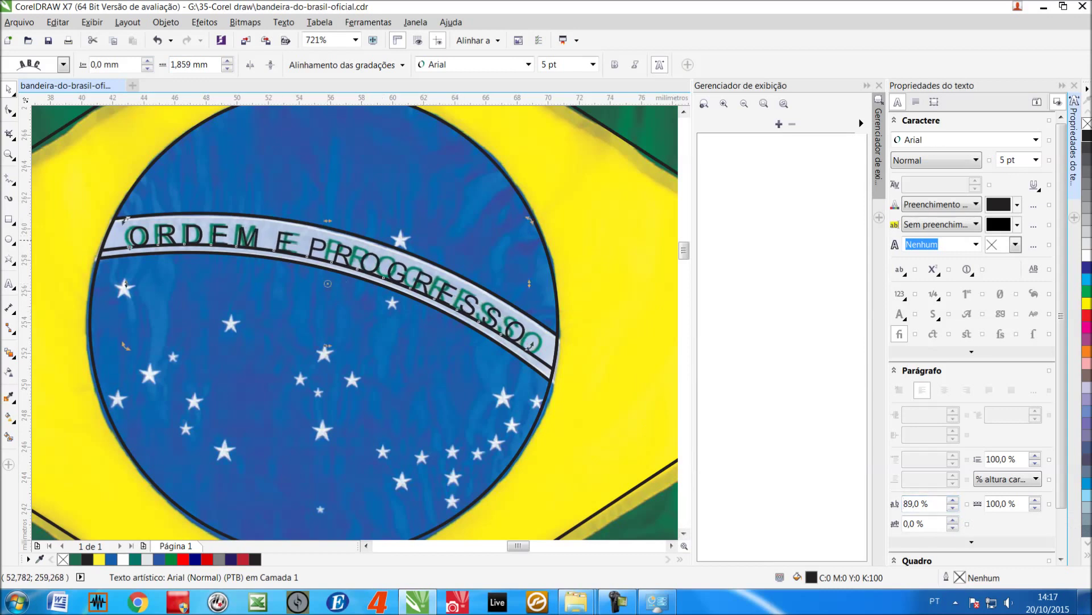
Edit the motto text to widen the gaps around the single word E until the words line up with the green lettering.
click(317, 244)
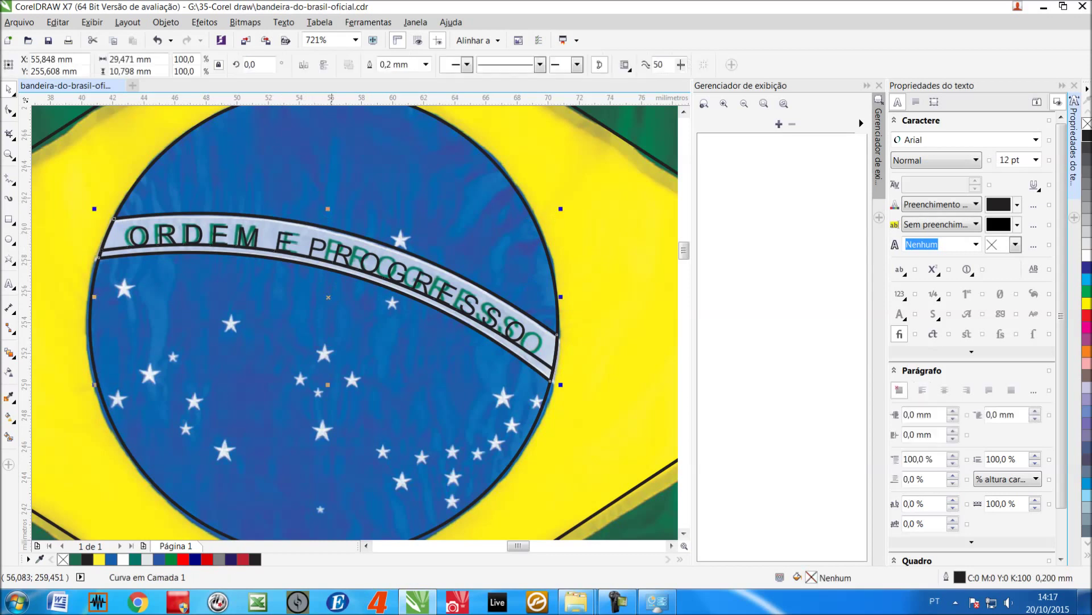
key(F8)
click(285, 241)
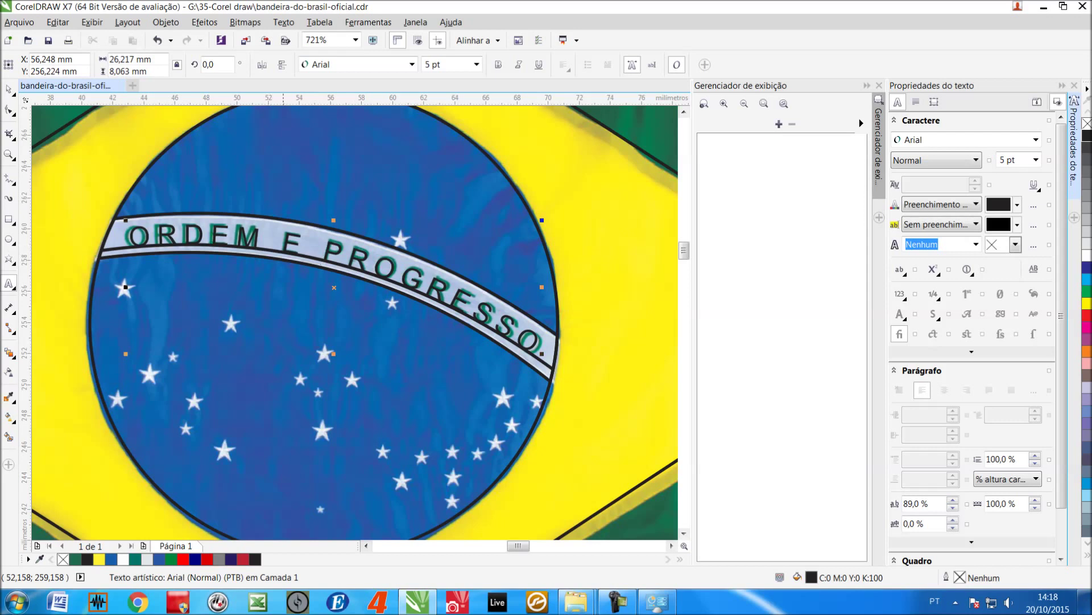
key(ctrl+space)
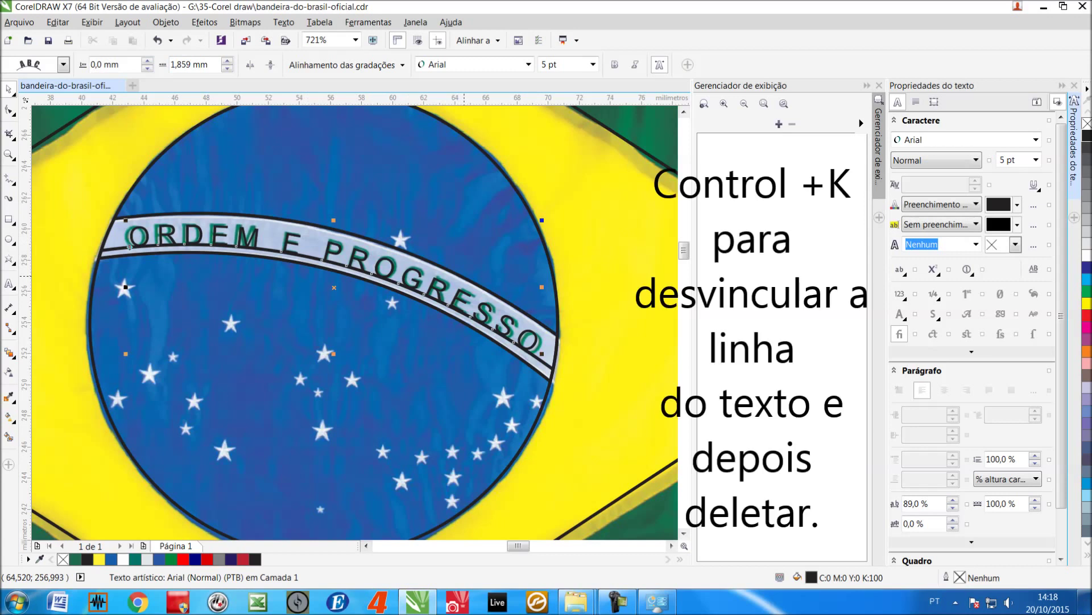
Break the motto apart from its path and delete the curved guide line beneath it.
key(ctrl+k)
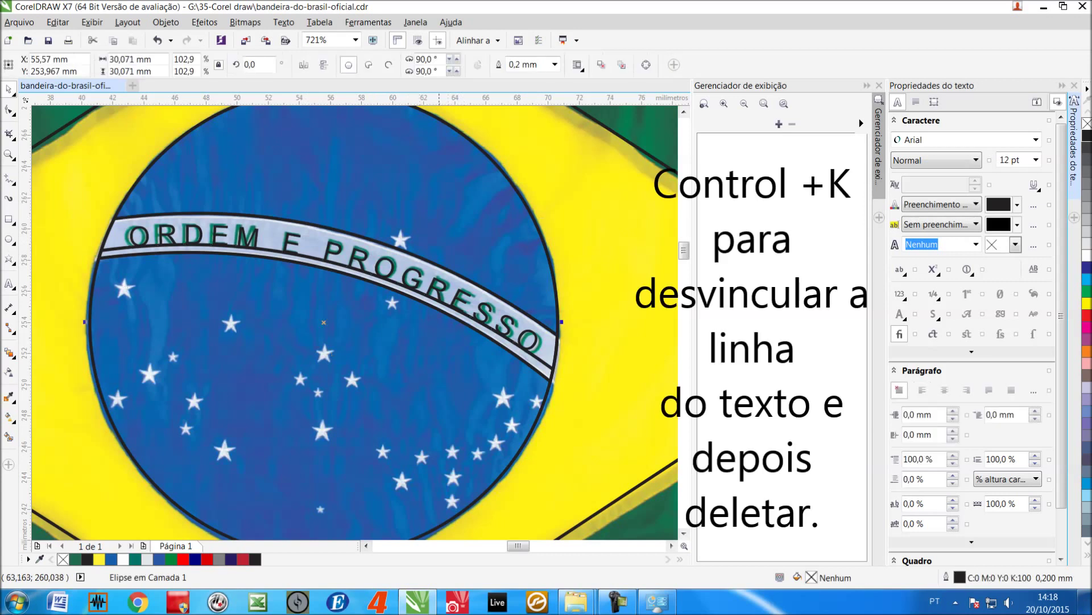
click(418, 285)
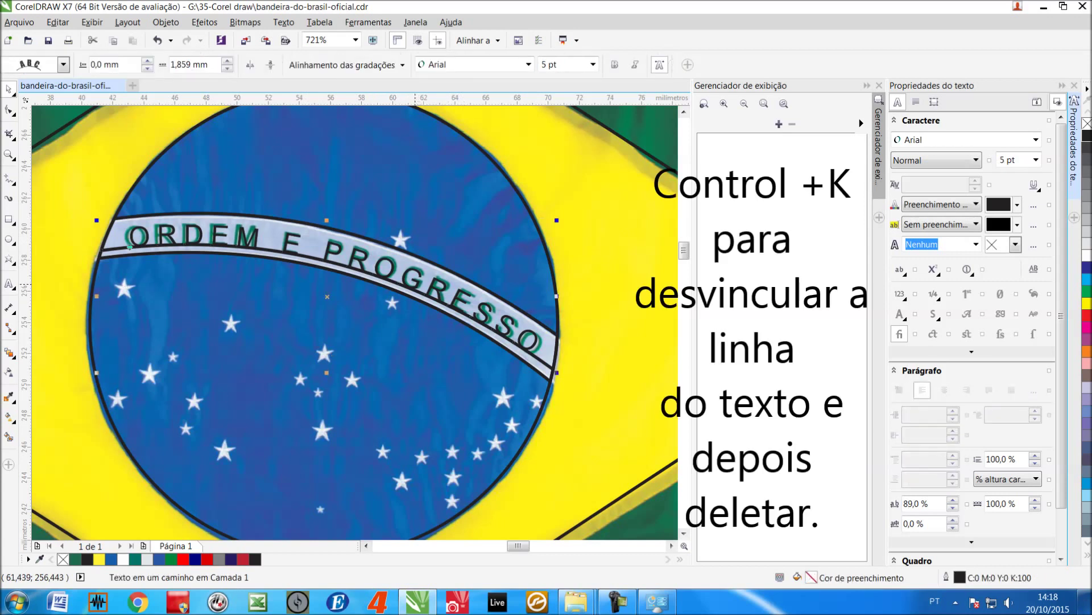
key(ctrl+k)
click(551, 191)
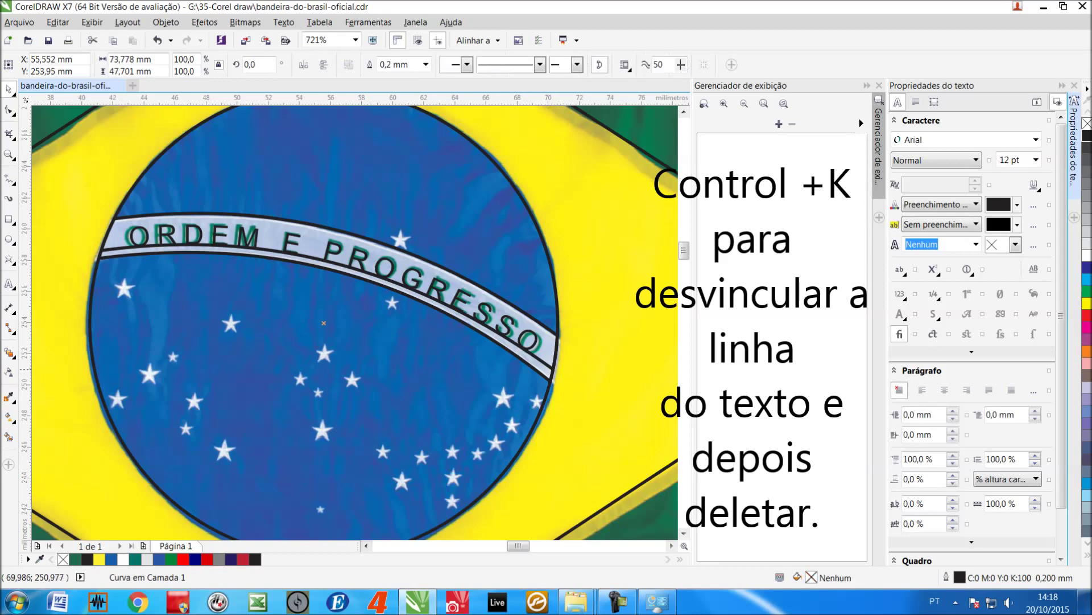
key(Delete)
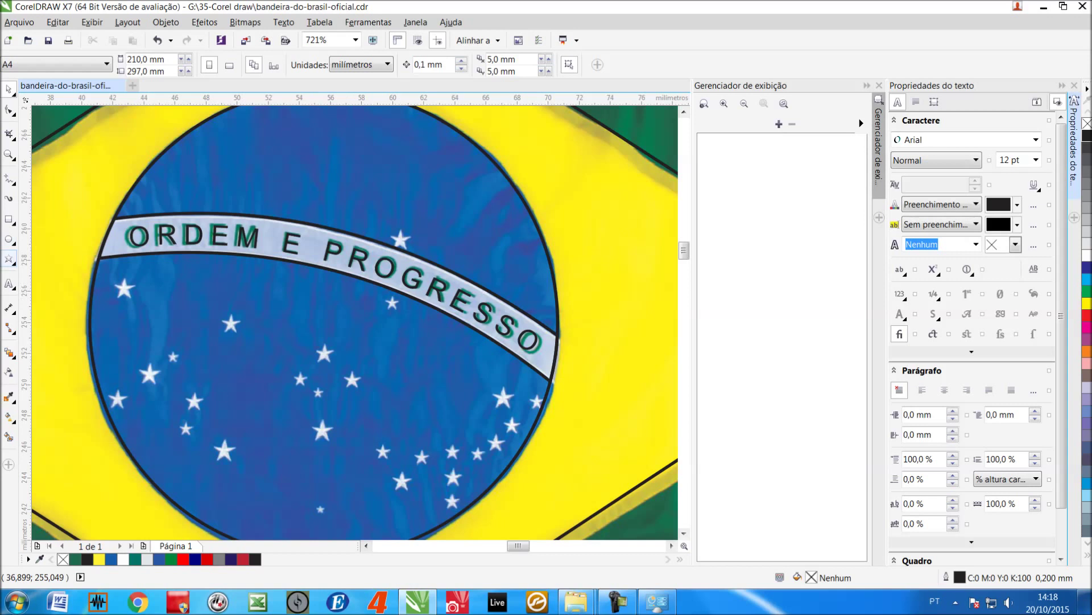
Trace the six upper stars in the blue disc's left part with 5-point stars of sharpness 53, matching each one's size.
click(9, 258)
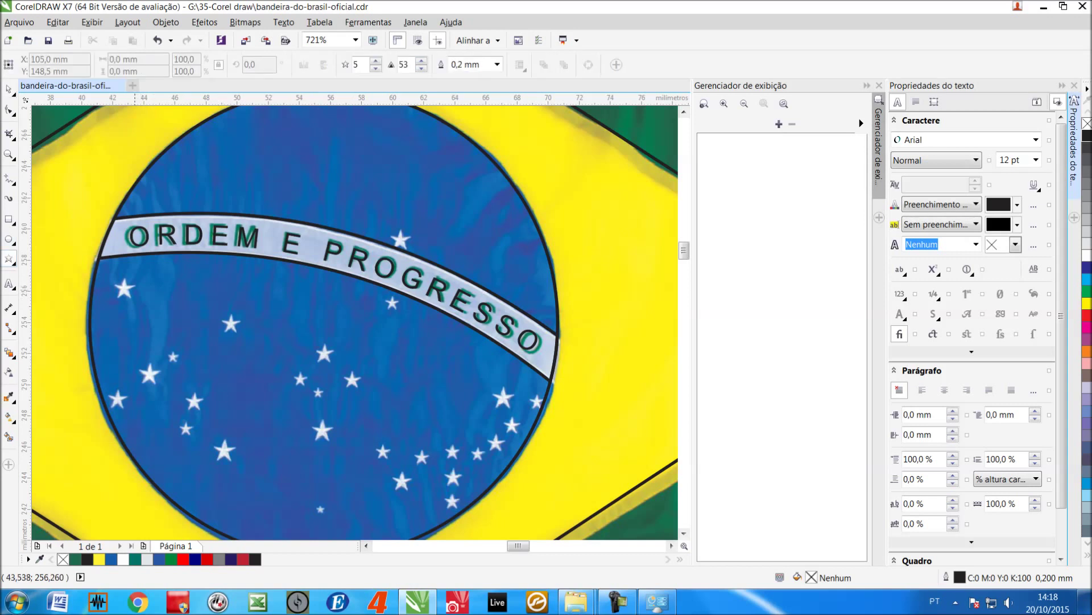
drag(158, 304, 97, 433)
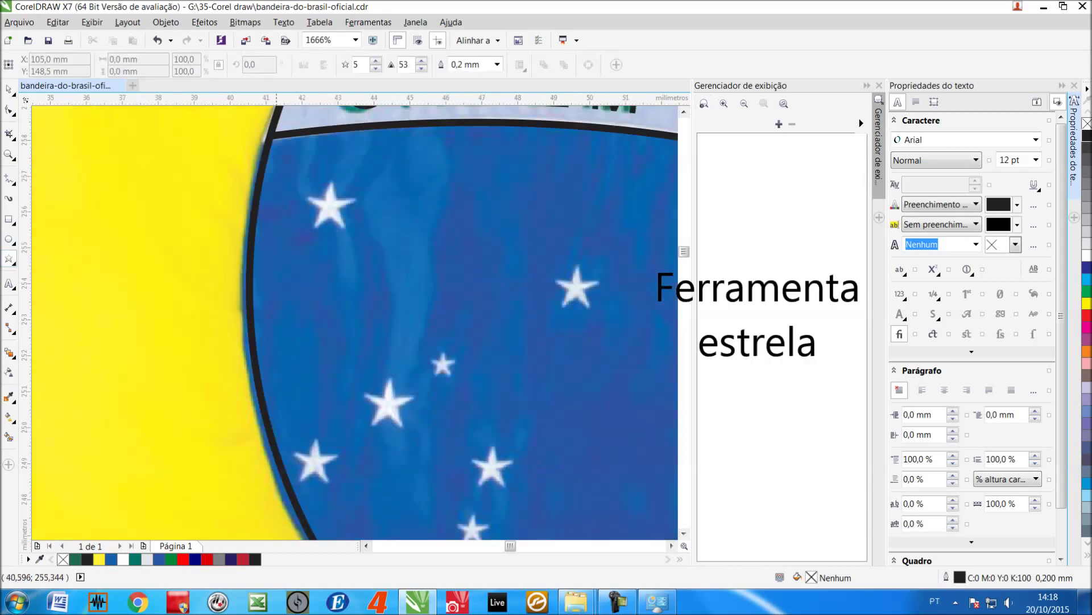
mouse_move(343, 176)
mouse_down()
mouse_move(333, 219)
mouse_move(301, 228)
mouse_move(328, 210)
mouse_up()
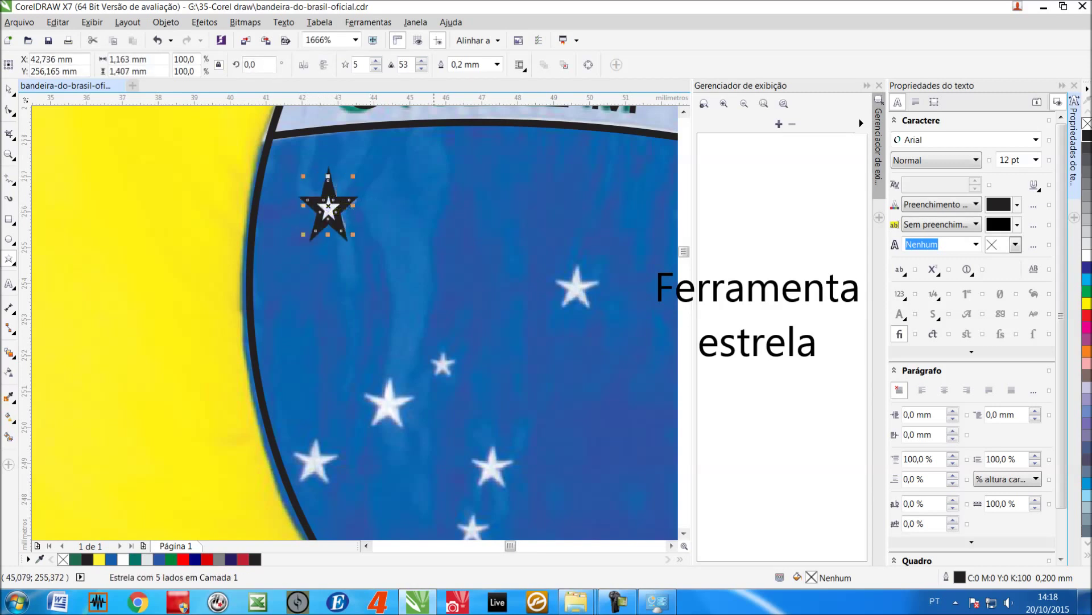
drag(599, 265, 550, 311)
drag(454, 356, 294, 485)
drag(516, 447, 467, 488)
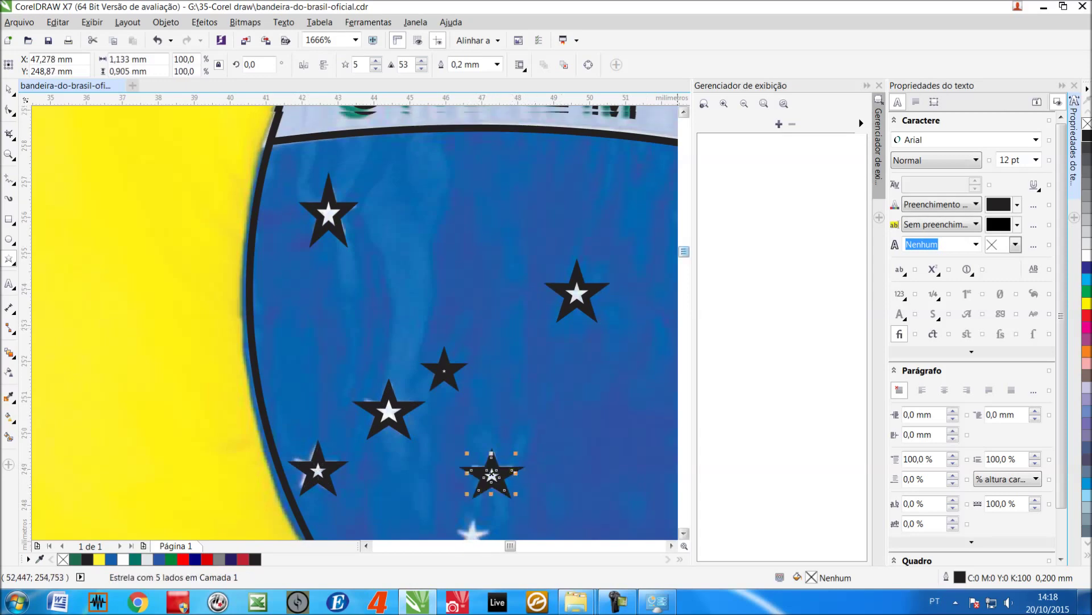
Trace the two remaining lower-left stars of the disc with 5-point stars, the larger one about 0.95 mm wide and 1.3 mm high.
scroll(355, 321, down, 3)
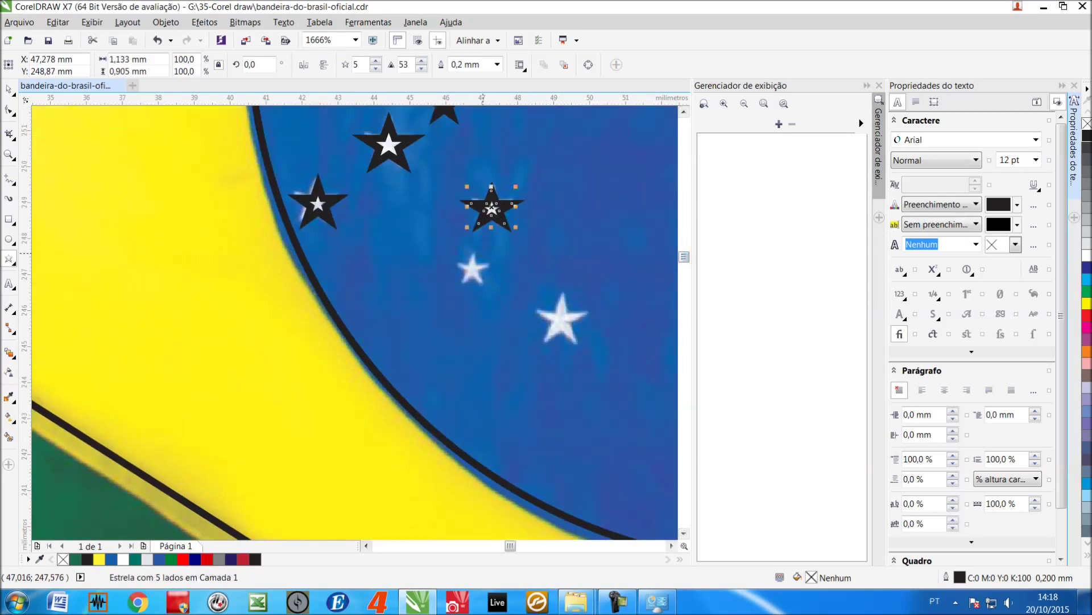
drag(449, 240, 492, 295)
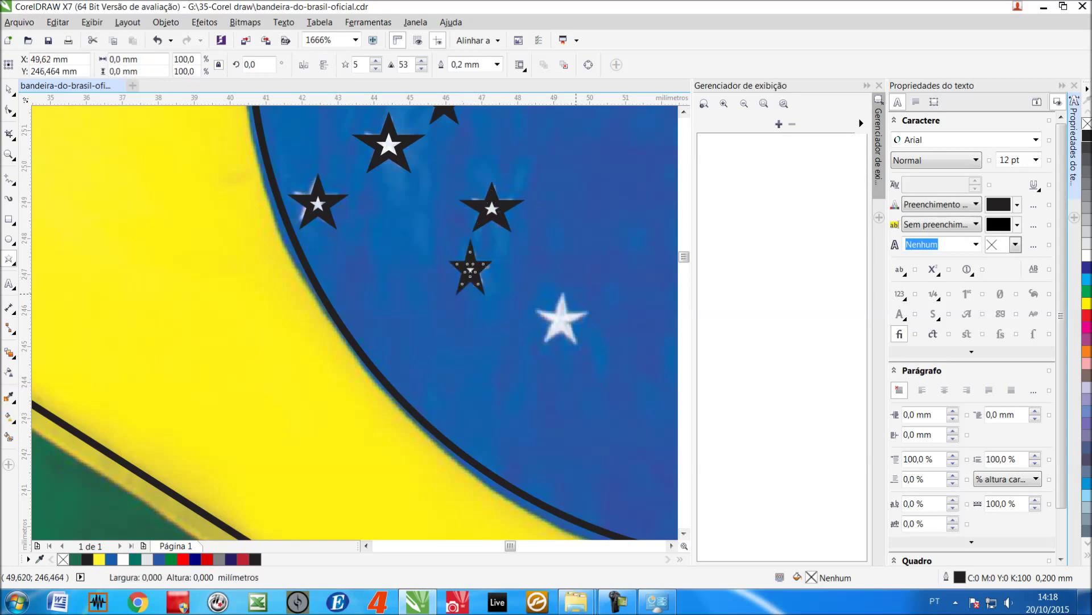
drag(558, 316, 579, 344)
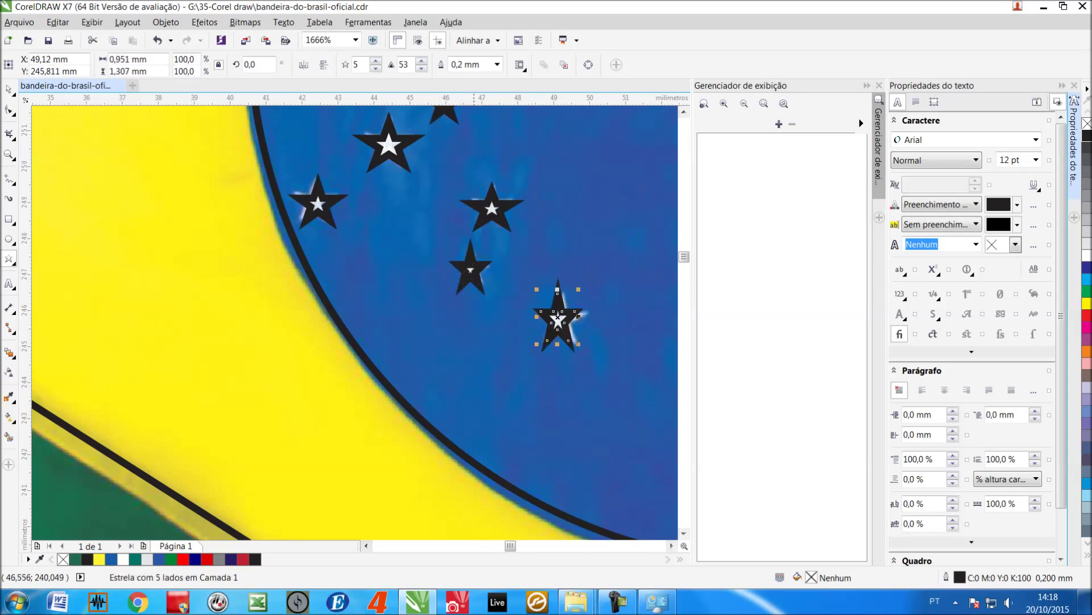
Trace eight stars in the disc's lower middle, from the large central one to the column of three, with 5-point stars of matching sizes.
scroll(447, 520, right, 5)
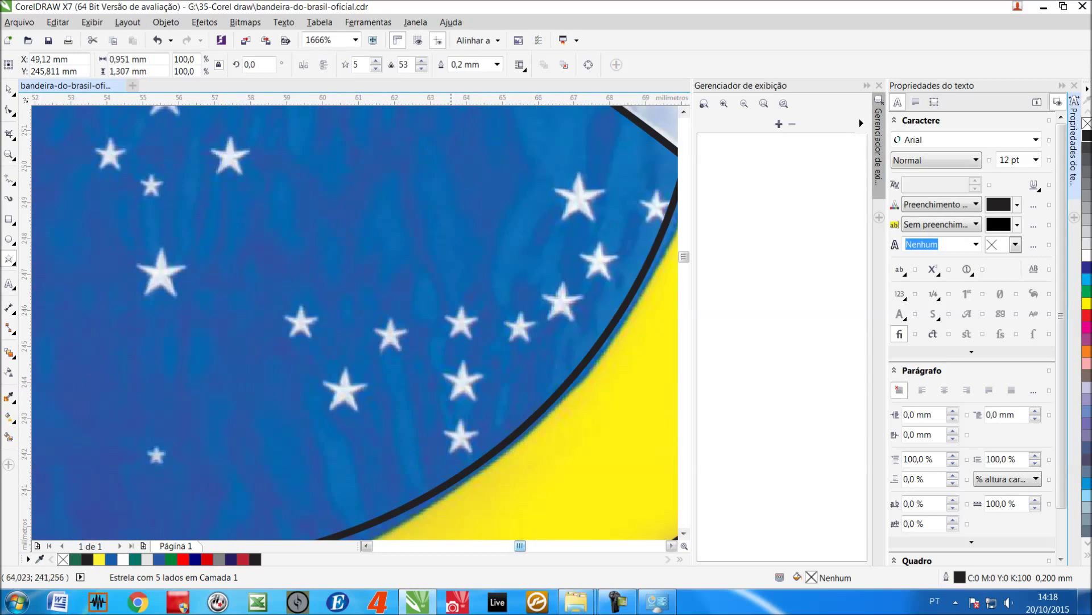
drag(185, 240, 135, 301)
drag(324, 302, 278, 344)
drag(164, 446, 153, 458)
drag(360, 371, 323, 411)
drag(406, 313, 373, 353)
mouse_move(479, 304)
mouse_down()
mouse_move(438, 341)
mouse_move(461, 392)
mouse_move(443, 400)
mouse_move(461, 436)
mouse_up()
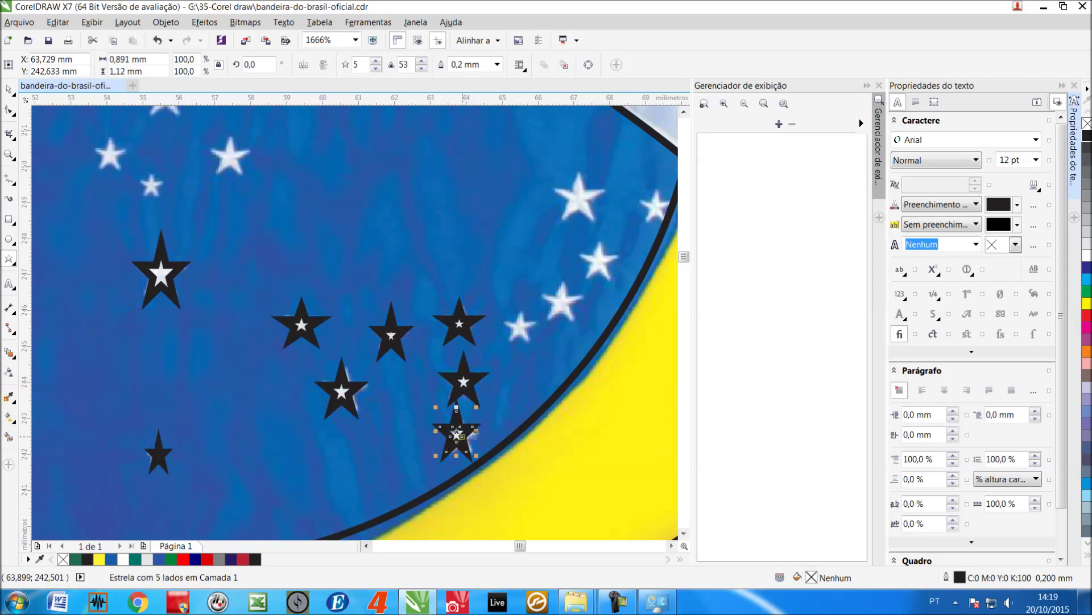
Trace the five stars rising along the disc's lower-right edge with 5-point stars, the largest about 1.2 mm wide and high.
drag(539, 310, 503, 346)
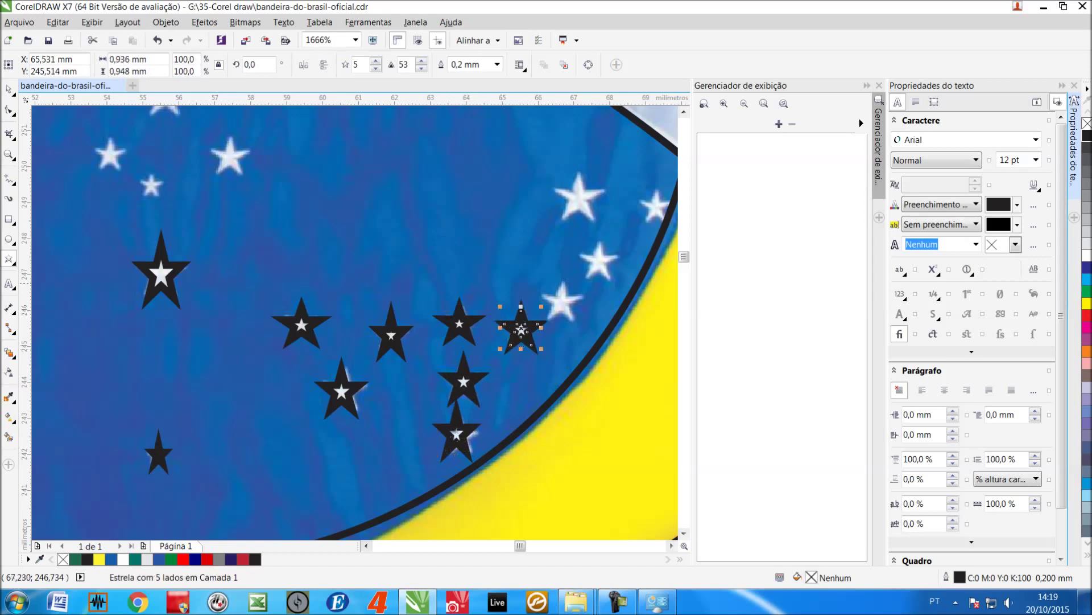
drag(581, 285, 546, 319)
drag(619, 242, 576, 281)
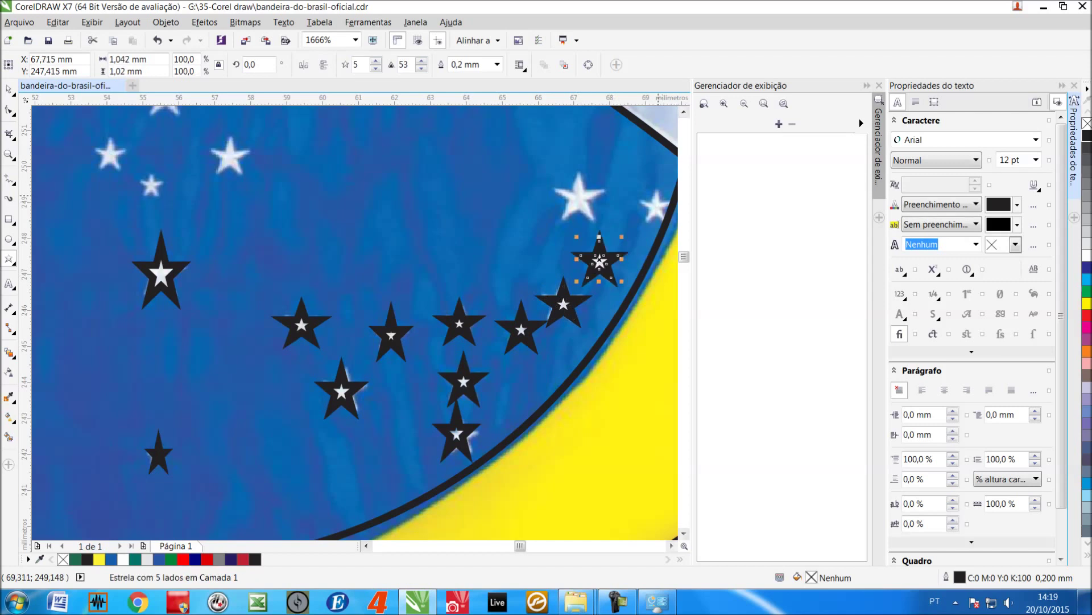
drag(664, 187, 630, 223)
drag(601, 166, 550, 217)
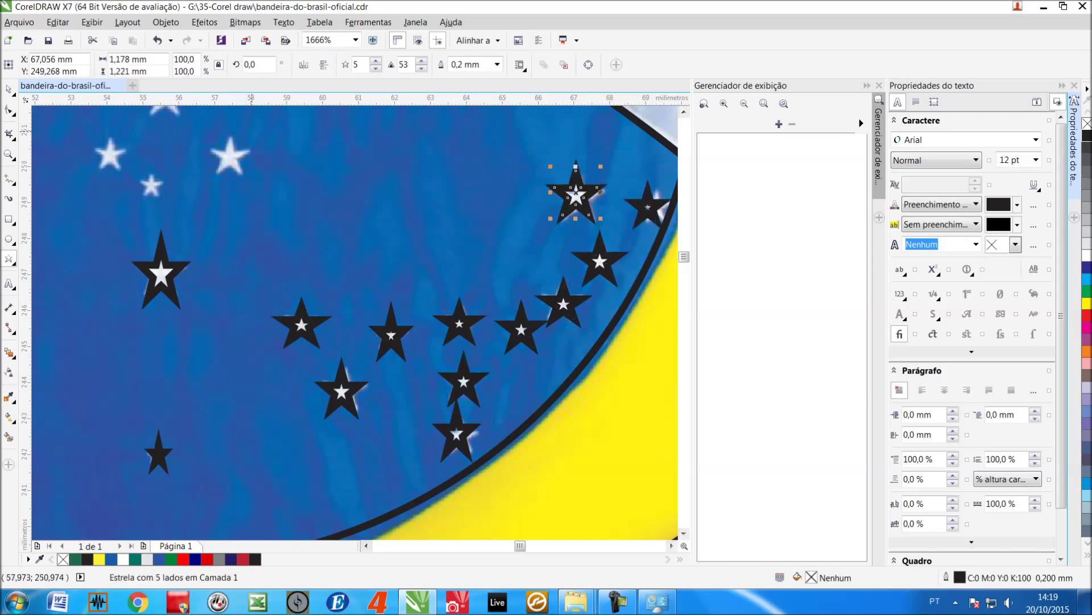
Trace the four clustered stars above the large central one and the single star just under the banner with 5-point stars.
mouse_move(250, 132)
mouse_down()
mouse_move(204, 179)
mouse_move(137, 198)
mouse_up()
drag(125, 137, 92, 173)
scroll(355, 323, up, 4)
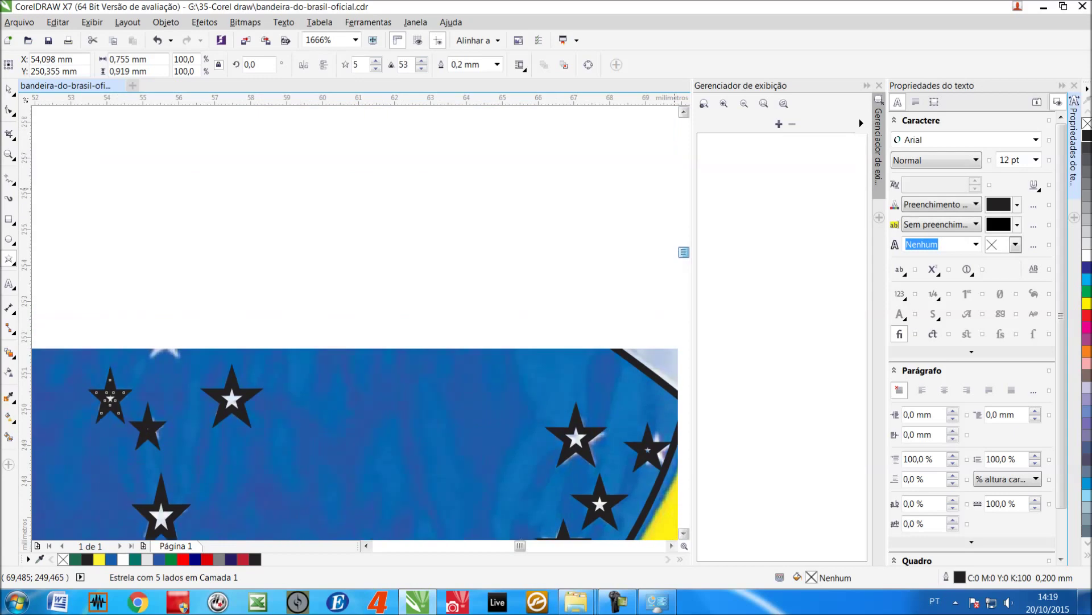
drag(188, 306, 141, 363)
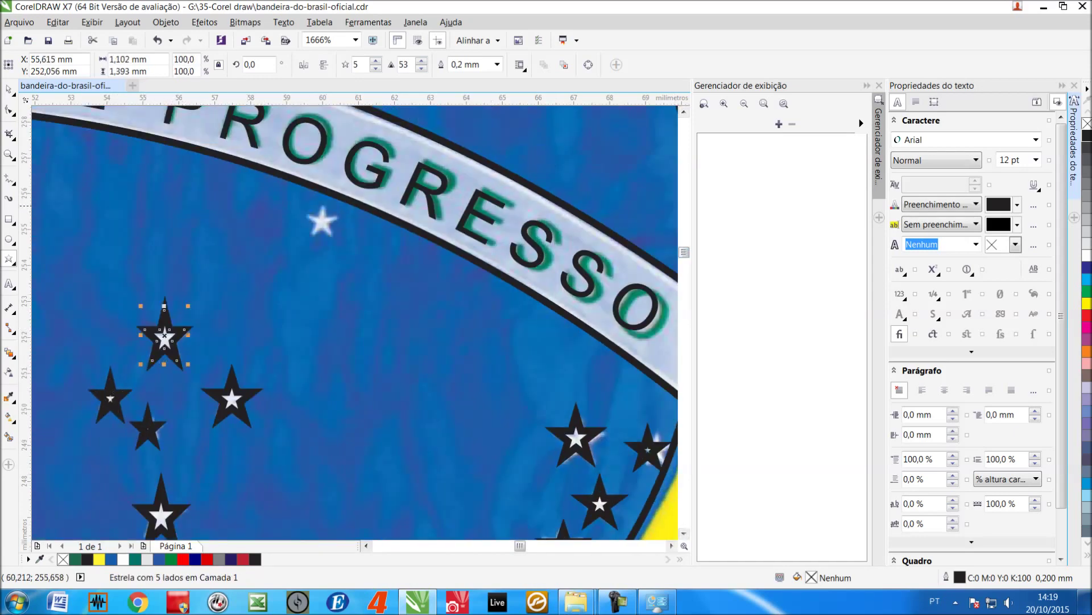
drag(344, 202, 302, 239)
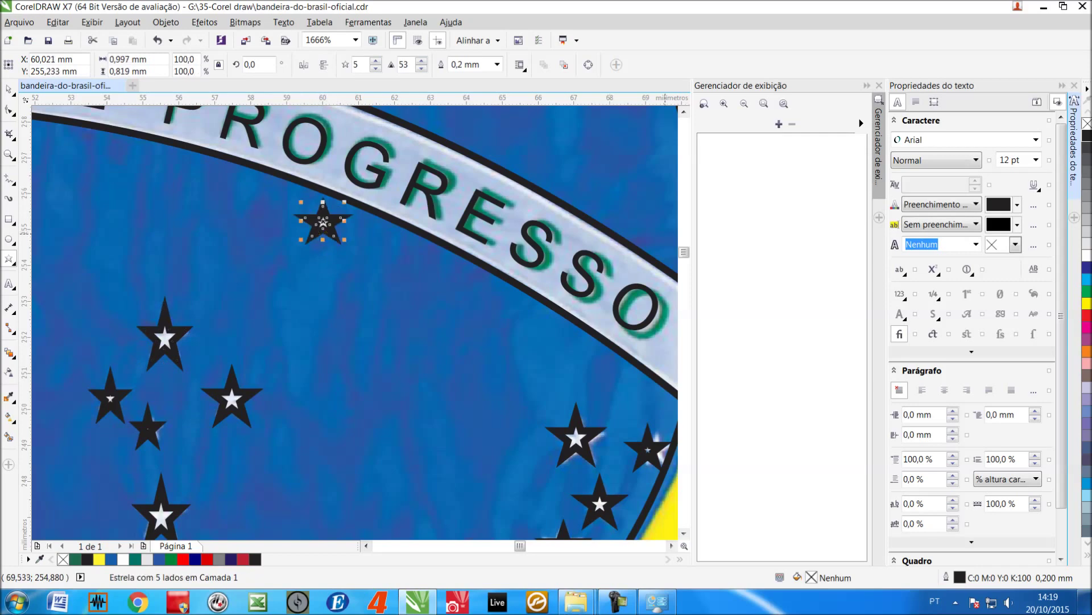
scroll(355, 323, up, 15)
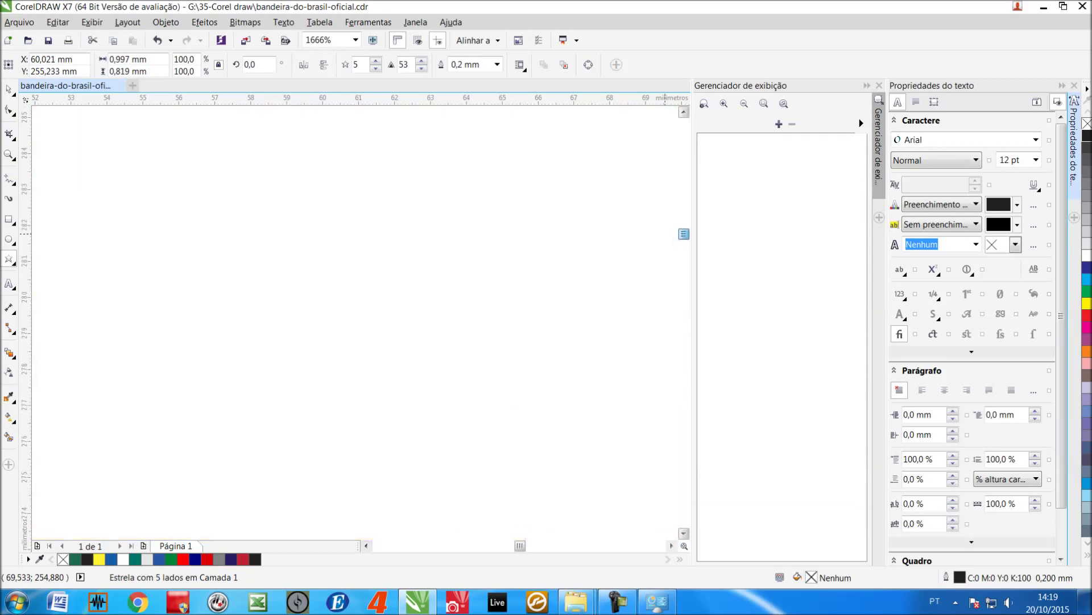
Trace the single star just above the banner with a 5-point star about 1.4 mm wide and 1.1 mm high.
scroll(355, 323, down, 12)
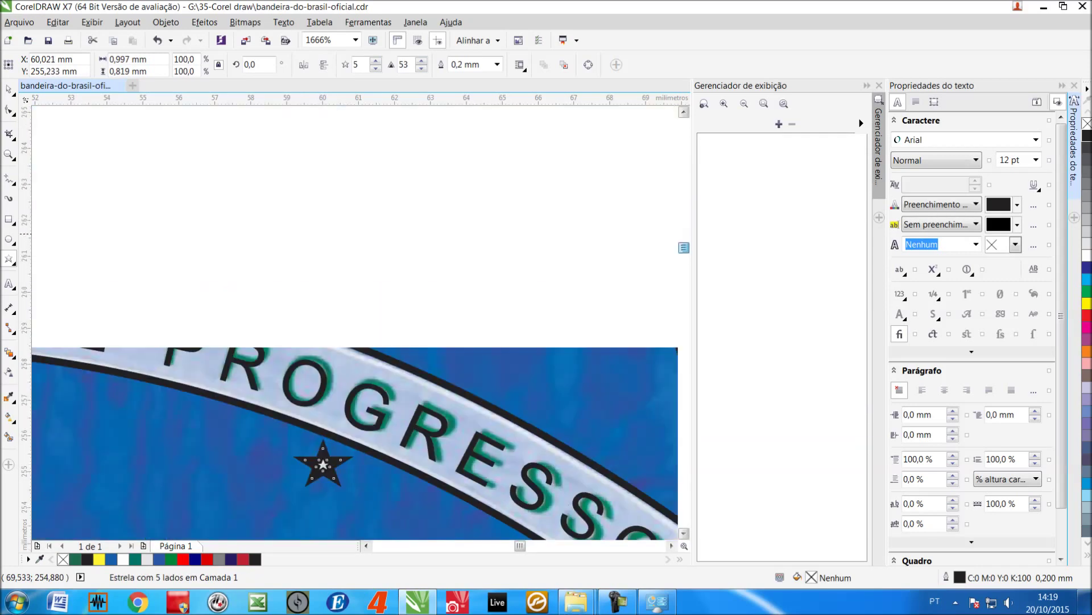
scroll(355, 323, up, 3)
drag(369, 322, 322, 363)
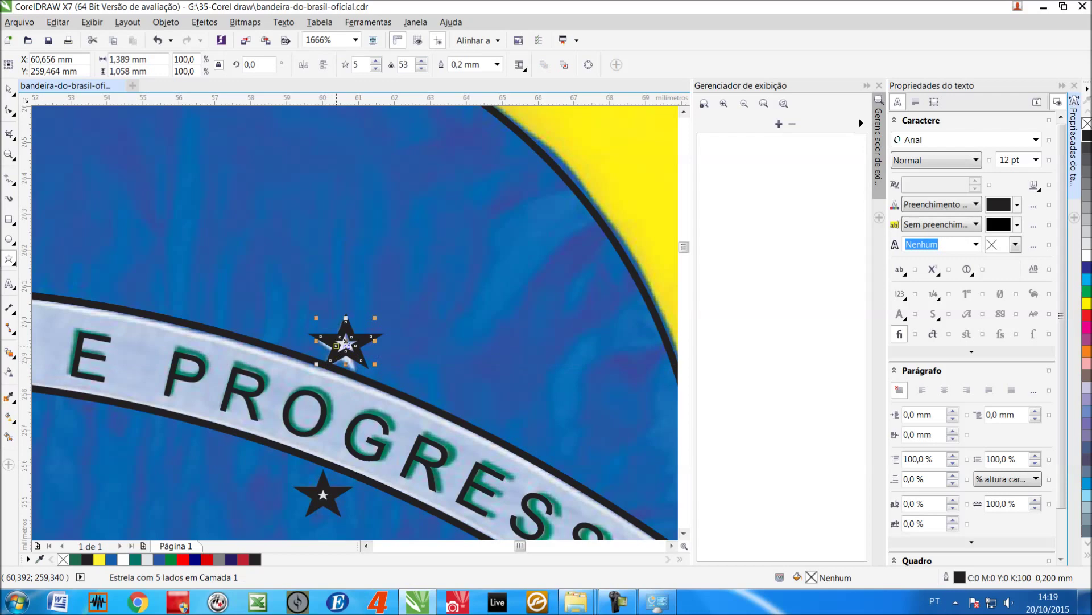
Move the flag bitmap off the traced outlines, toward their right side.
key(F4)
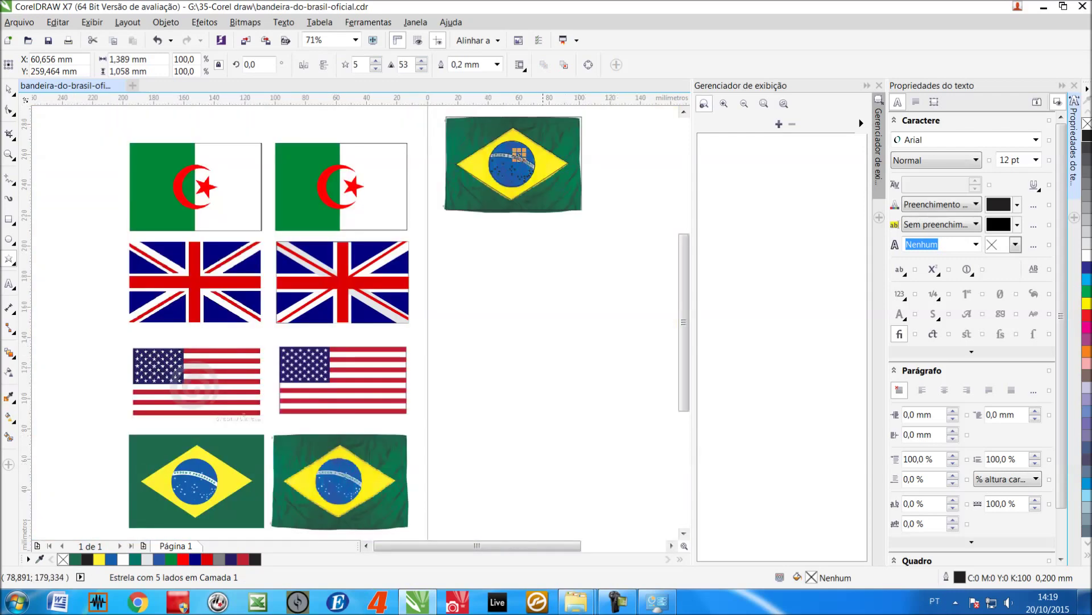
drag(439, 111, 591, 252)
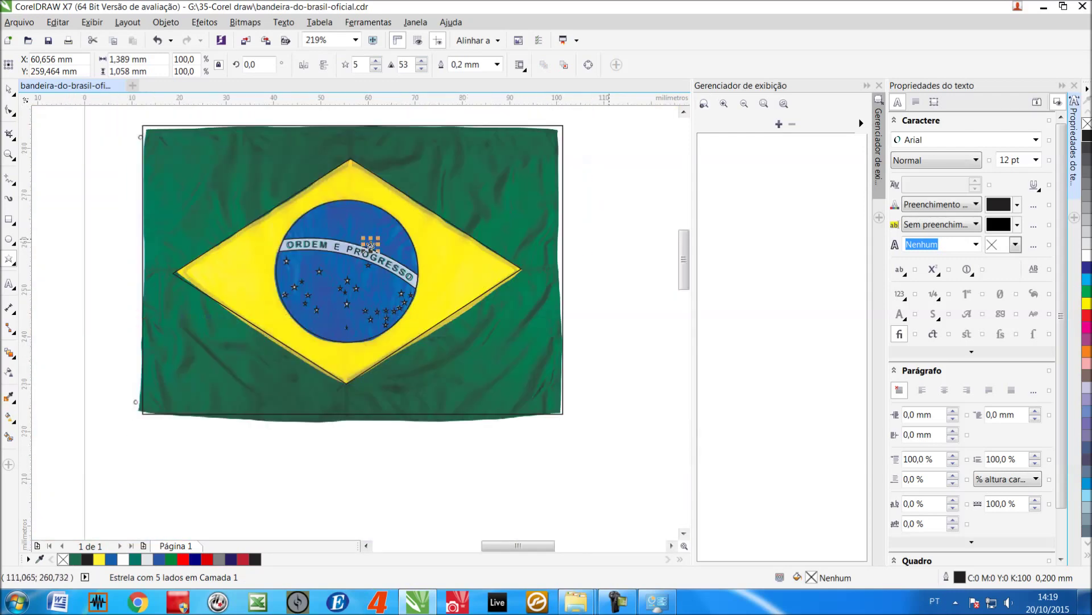
key(space)
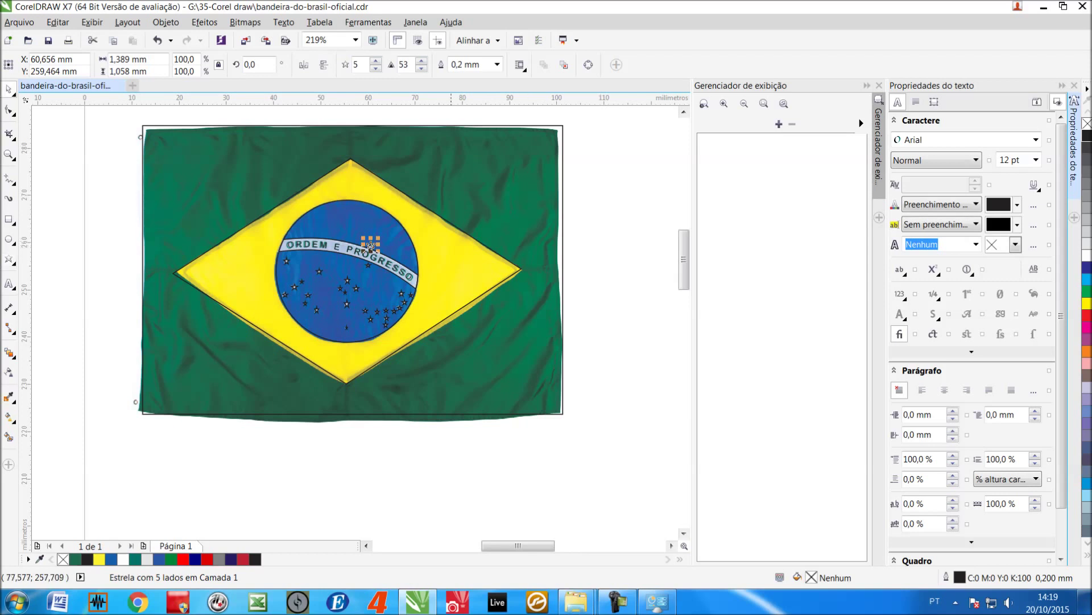
click(372, 246)
drag(523, 183, 523, 193)
drag(524, 130, 655, 164)
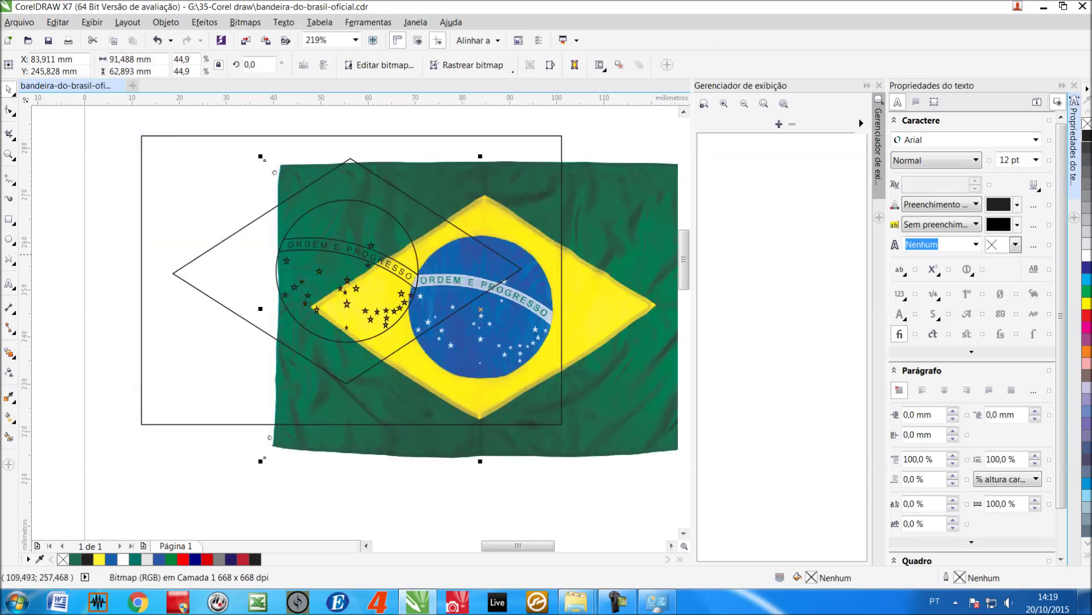
drag(600, 255, 649, 228)
drag(541, 259, 677, 244)
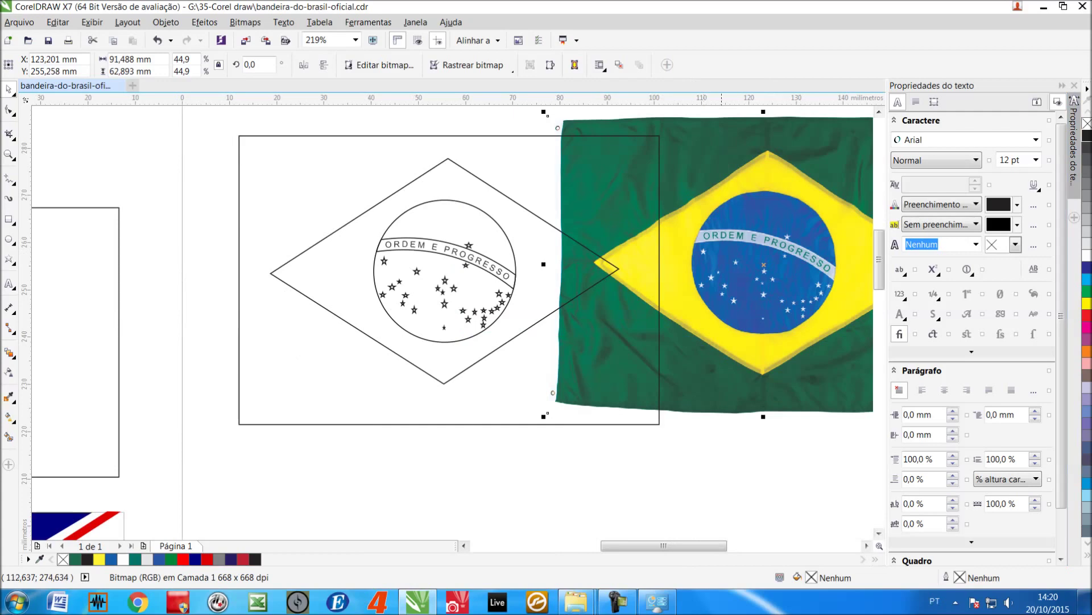
Close the text properties docker and place the flag bitmap fully beside the tracing, centred at about X 153 mm, Y 252 mm.
click(1073, 85)
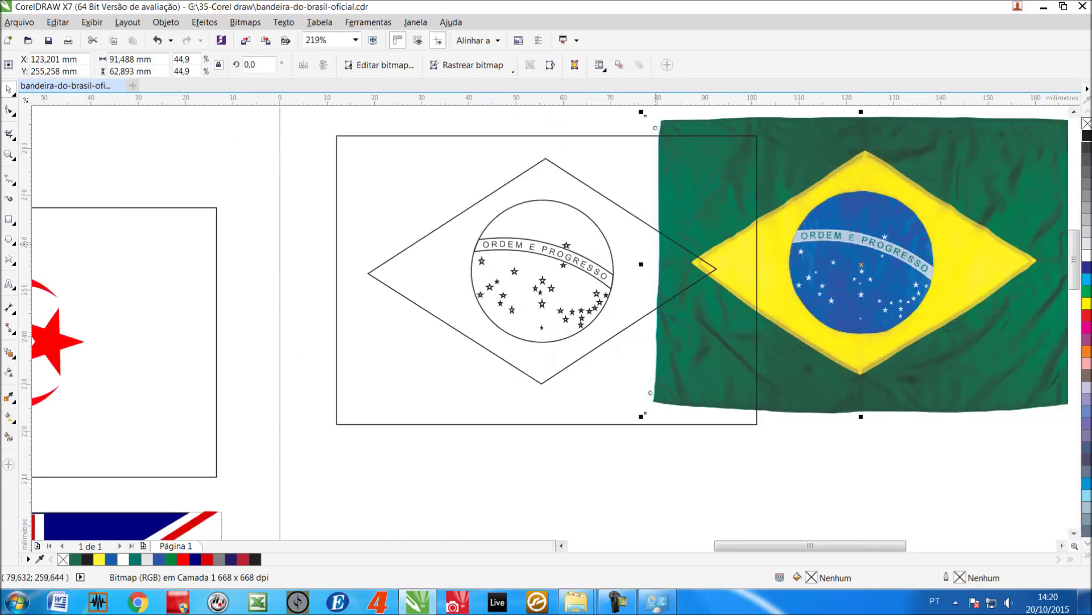
key(F4)
drag(771, 154, 816, 156)
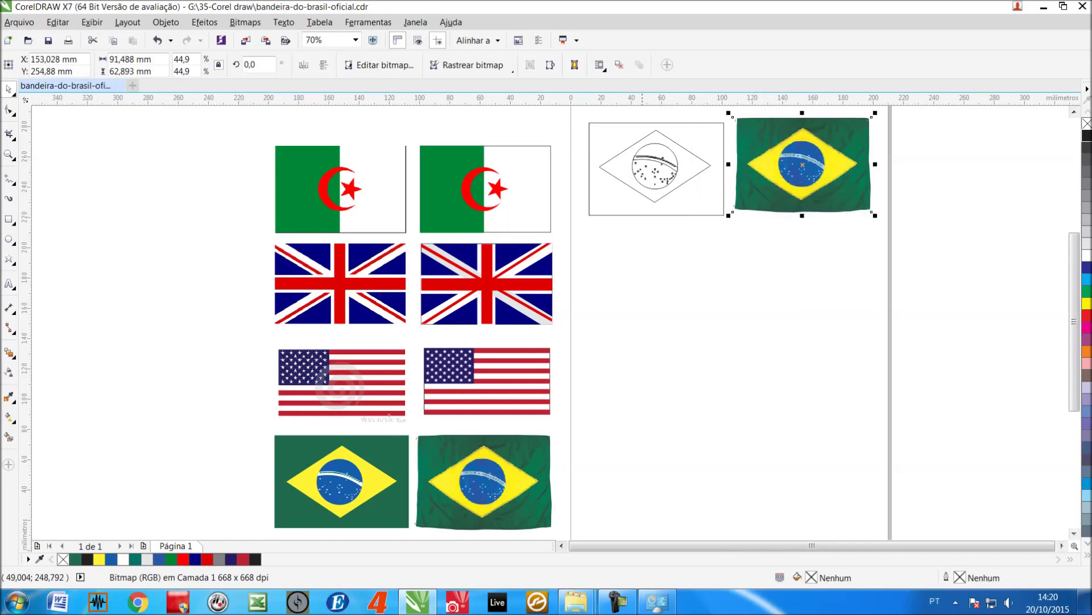
drag(585, 113, 879, 241)
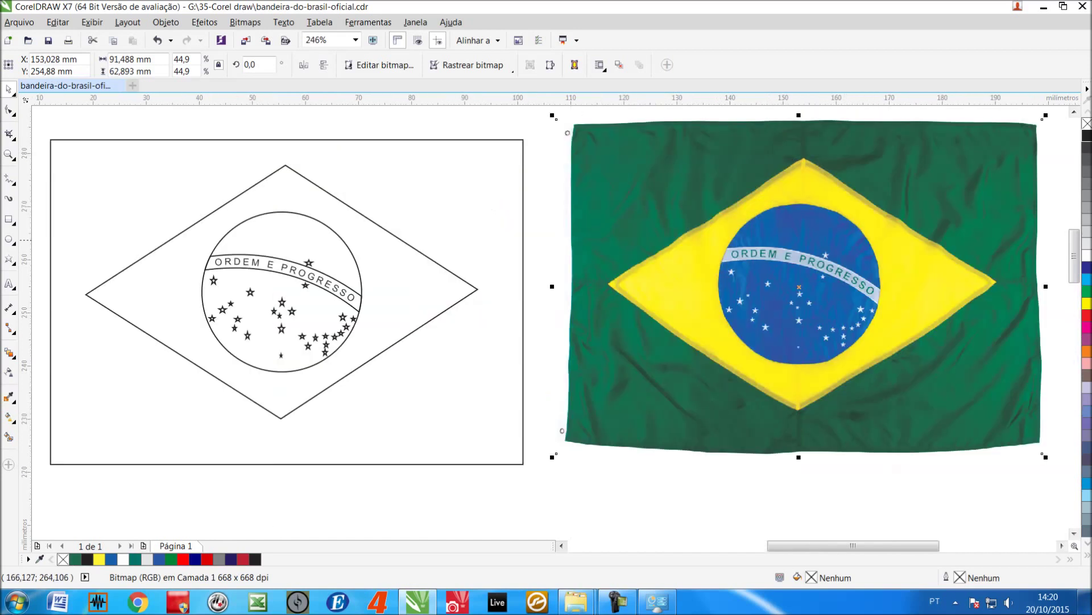
drag(642, 236, 641, 249)
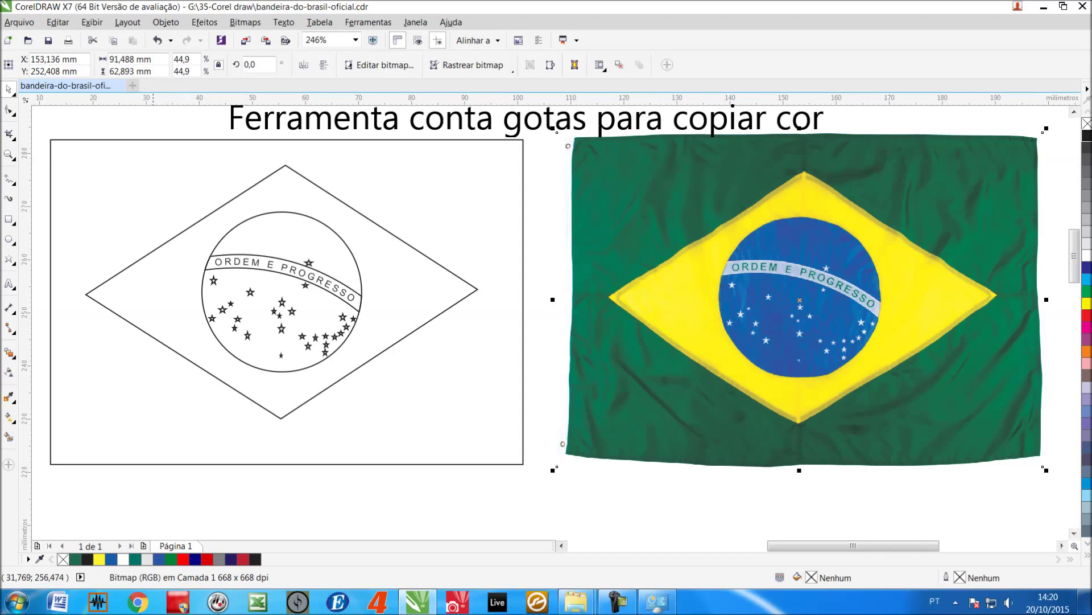
Sample the dark green of the flag bitmap with the Color Eyedropper and fill the traced outer rectangle with it.
click(8, 396)
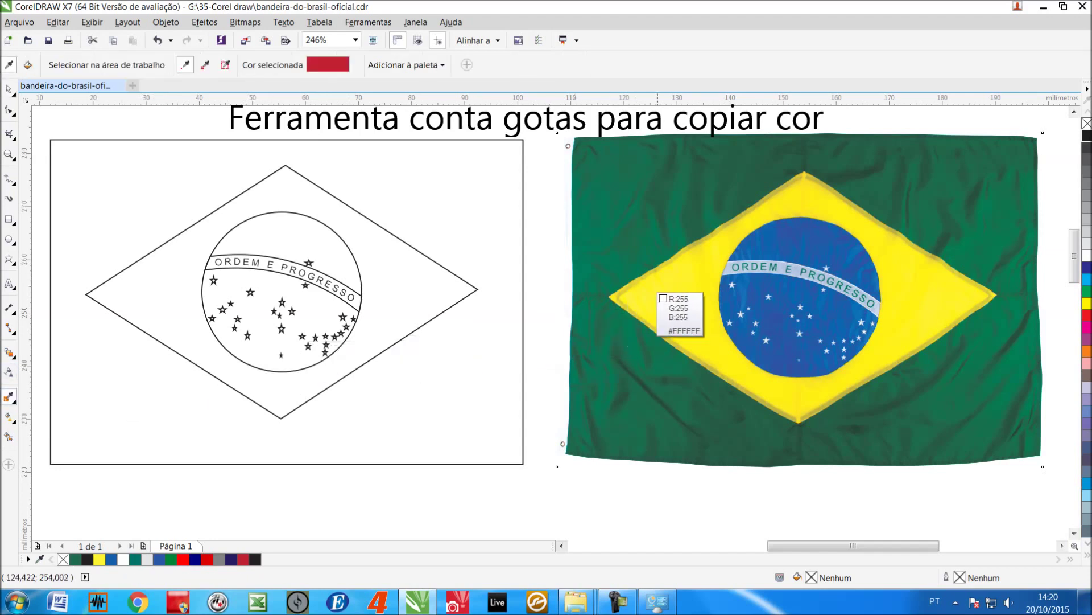
click(633, 223)
click(419, 184)
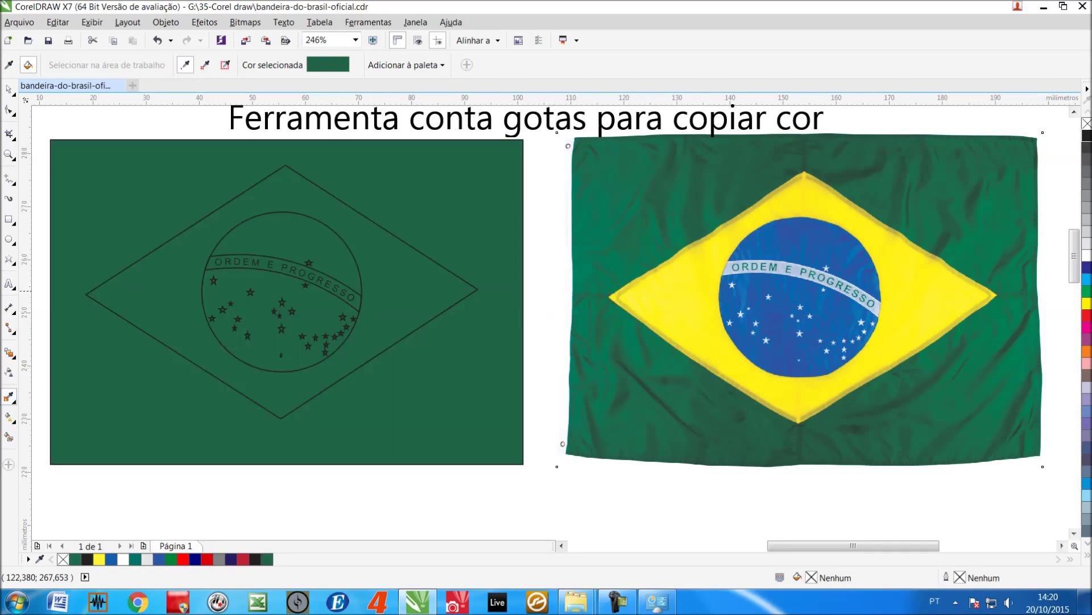
Sample the yellow of the bitmap's rhombus and fill the traced rhombus with it.
key(space)
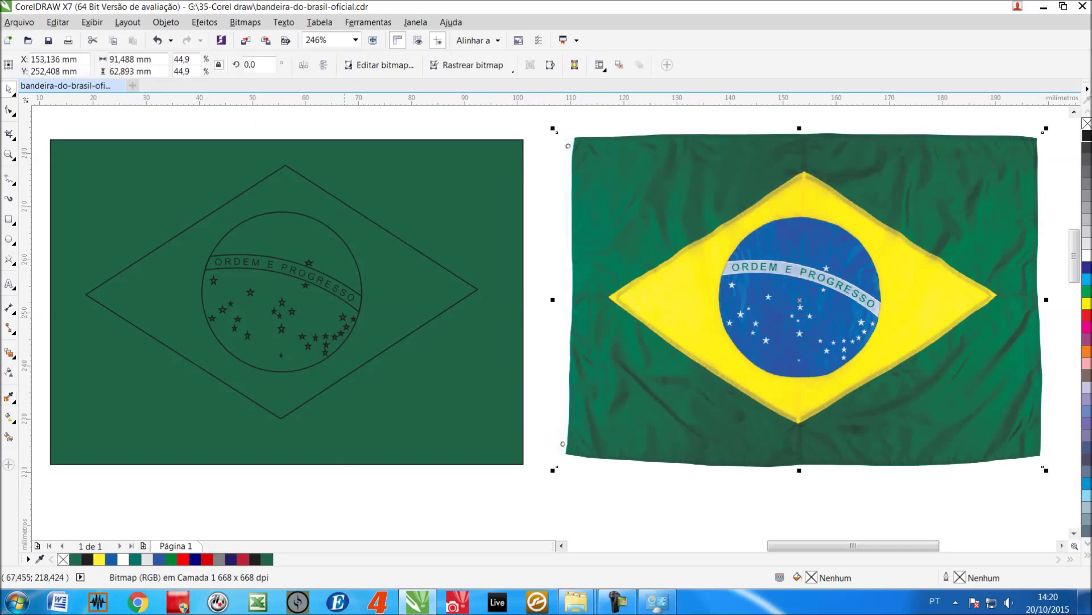
key(space)
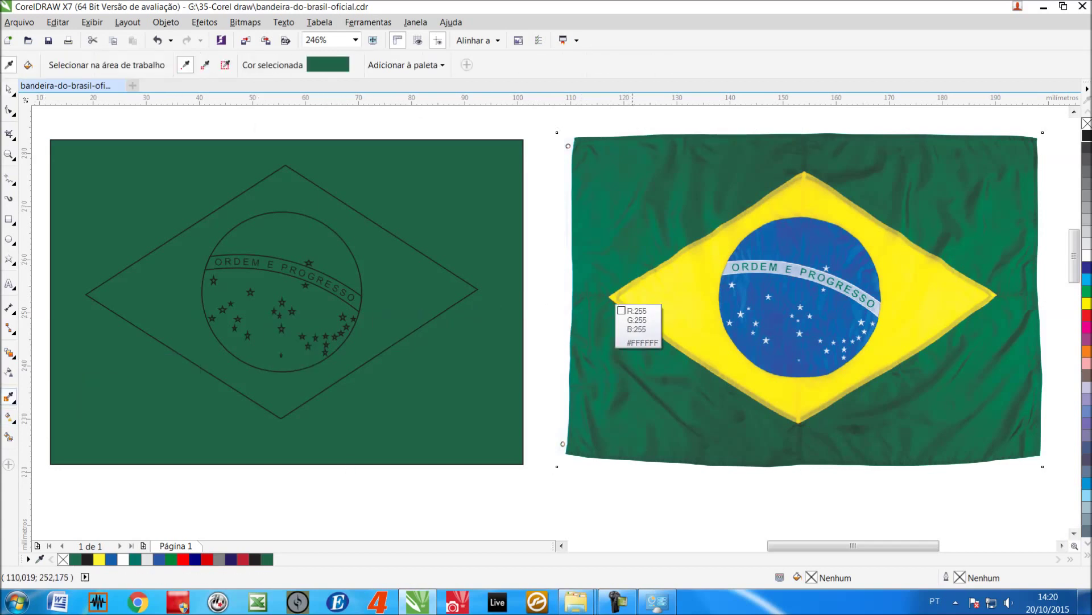
click(670, 300)
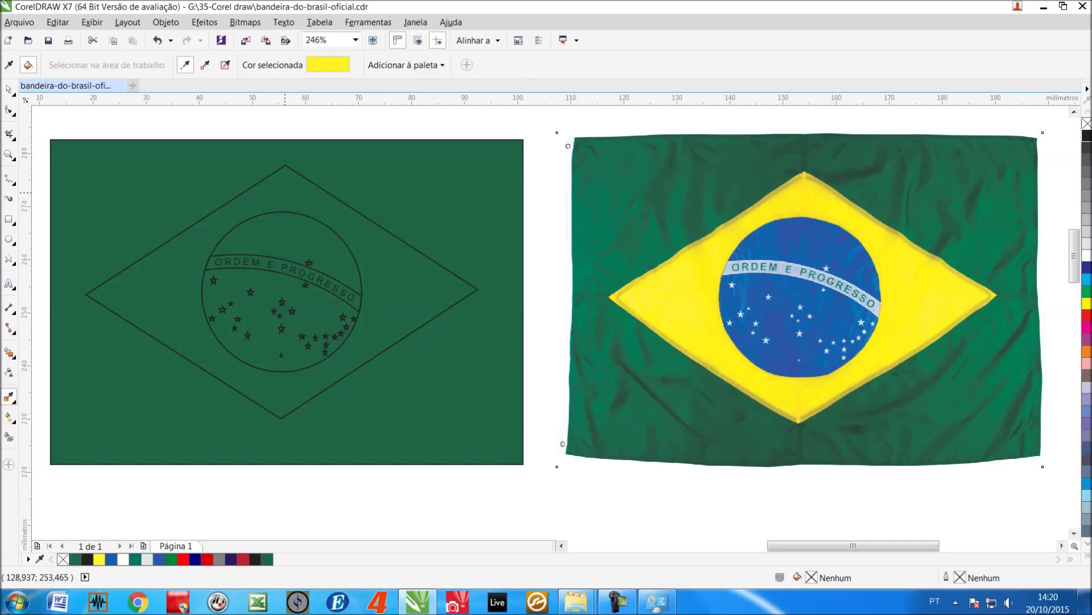
click(287, 201)
Sample the blue of the bitmap's disc and fill the traced circle with it.
key(space)
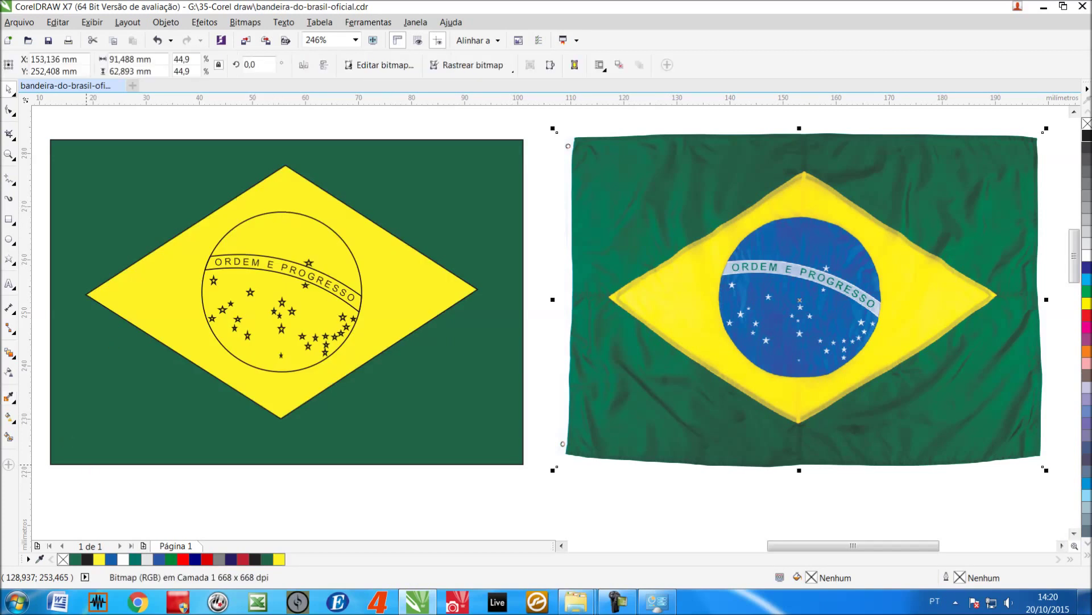
key(space)
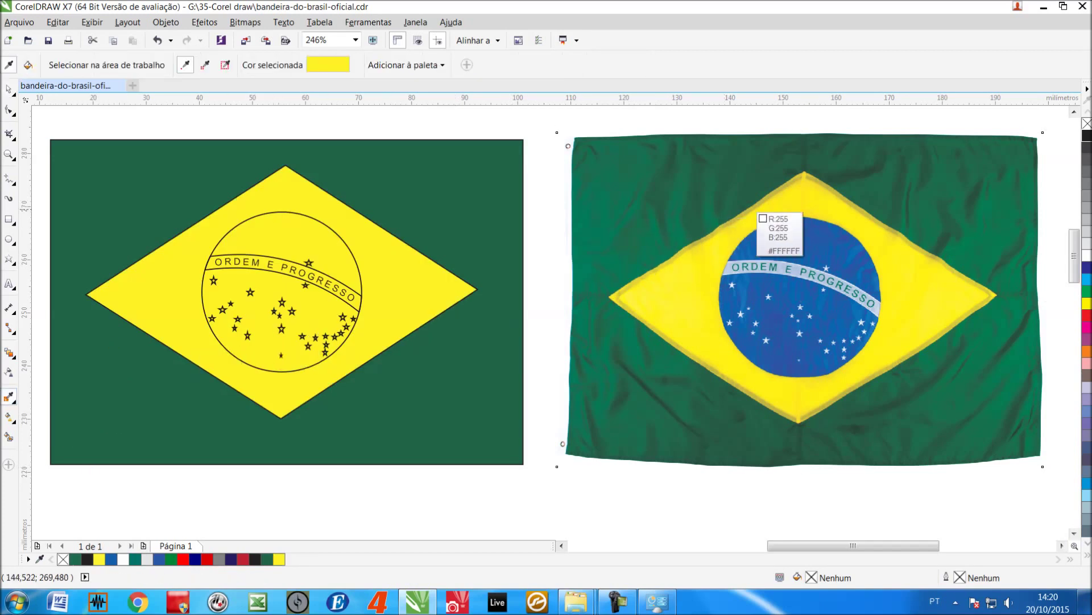
click(779, 279)
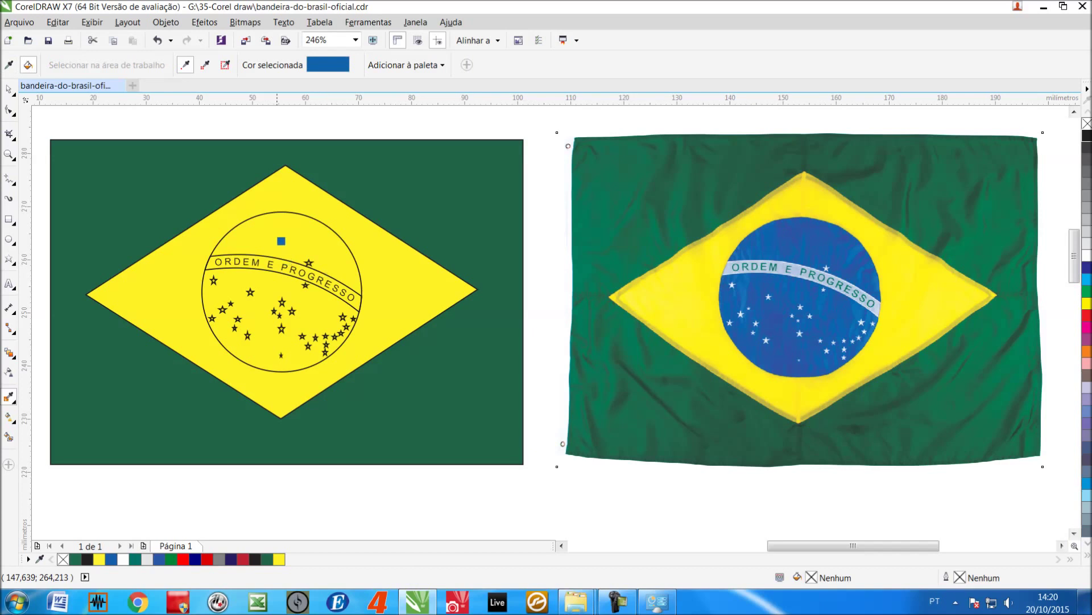
click(278, 244)
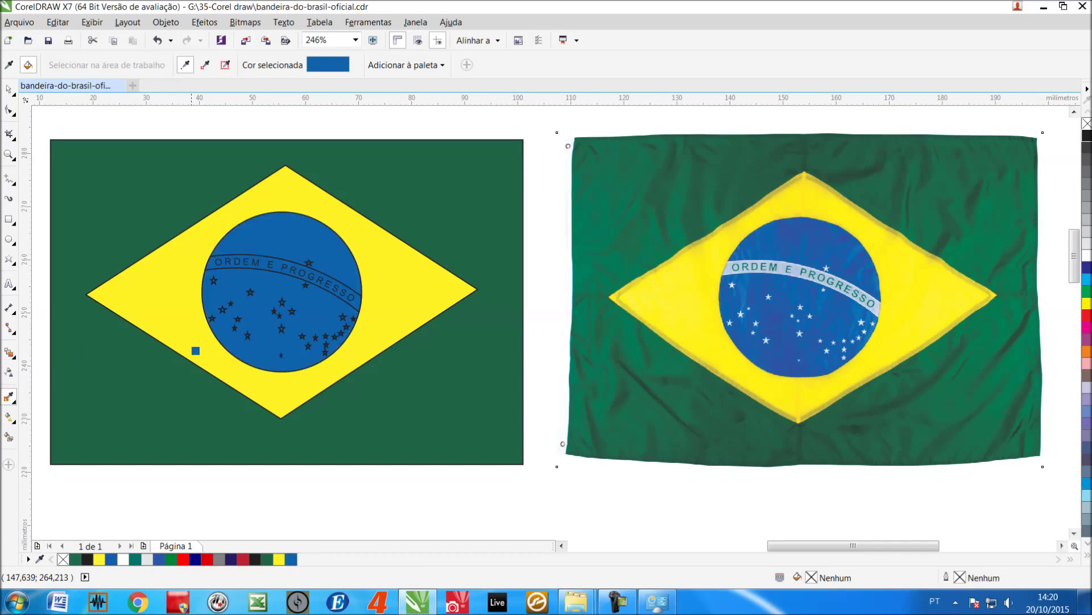
Fill the curved banner behind the ORDEM E PROGRESSO motto with white.
key(space)
click(266, 256)
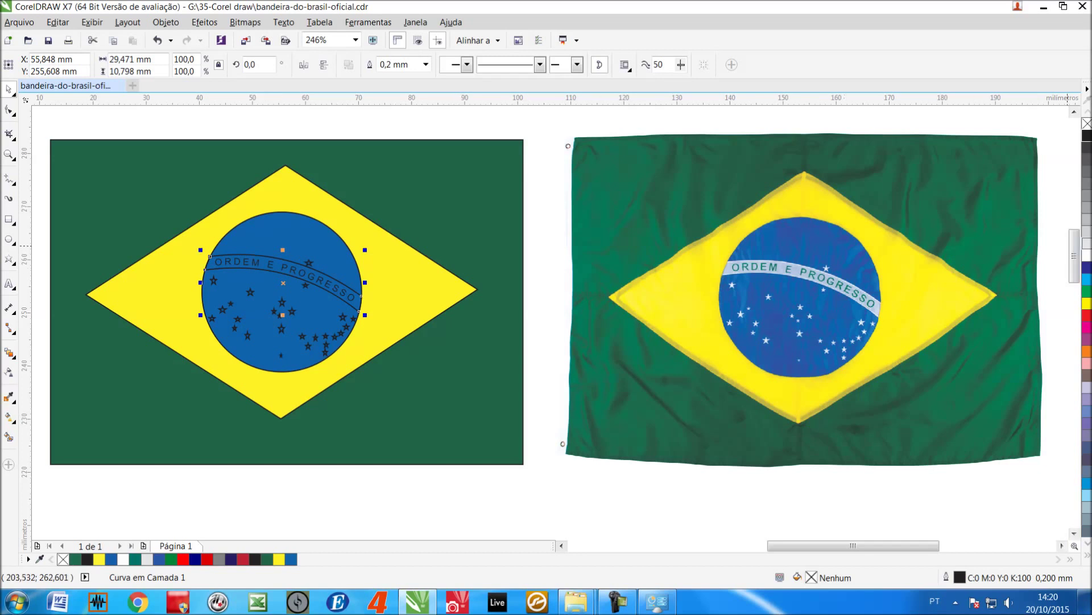
click(1087, 250)
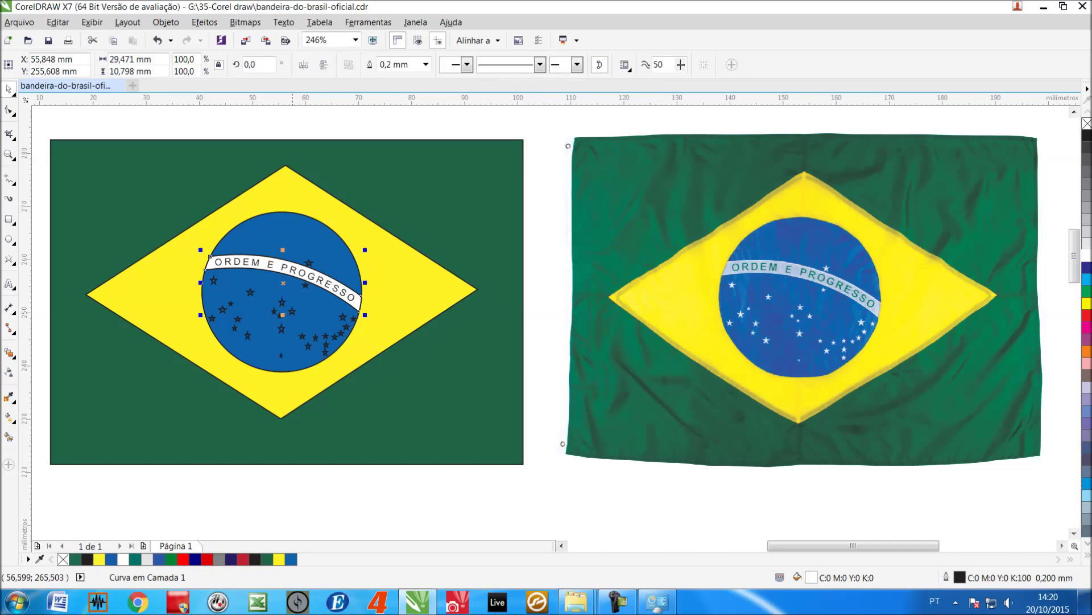
Group all the stars below the banner and group them with the single star above it.
scroll(309, 230, down, 3)
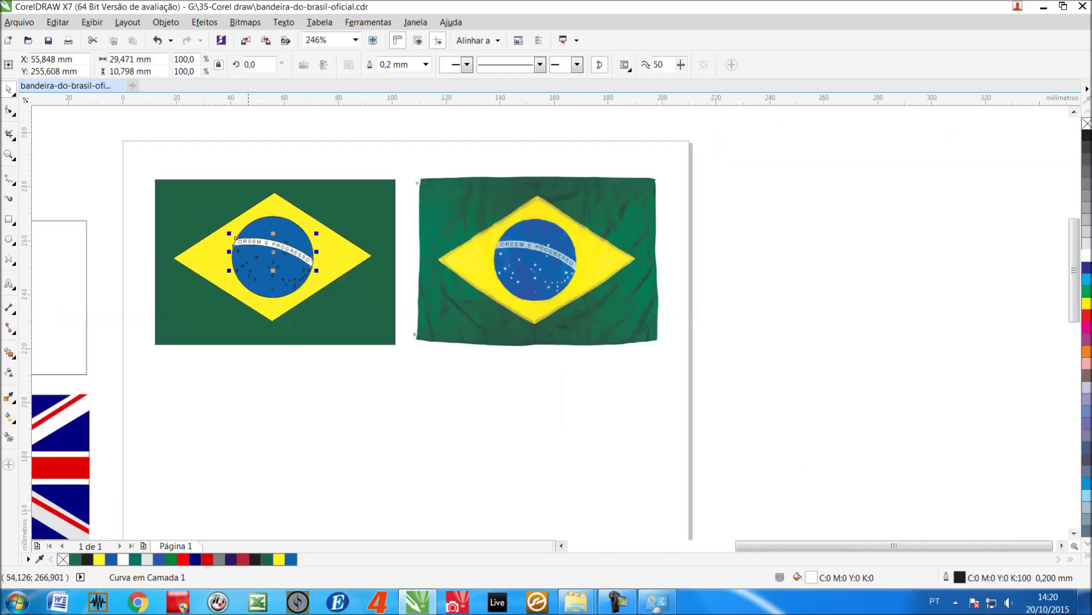
key(F2)
drag(210, 211, 359, 335)
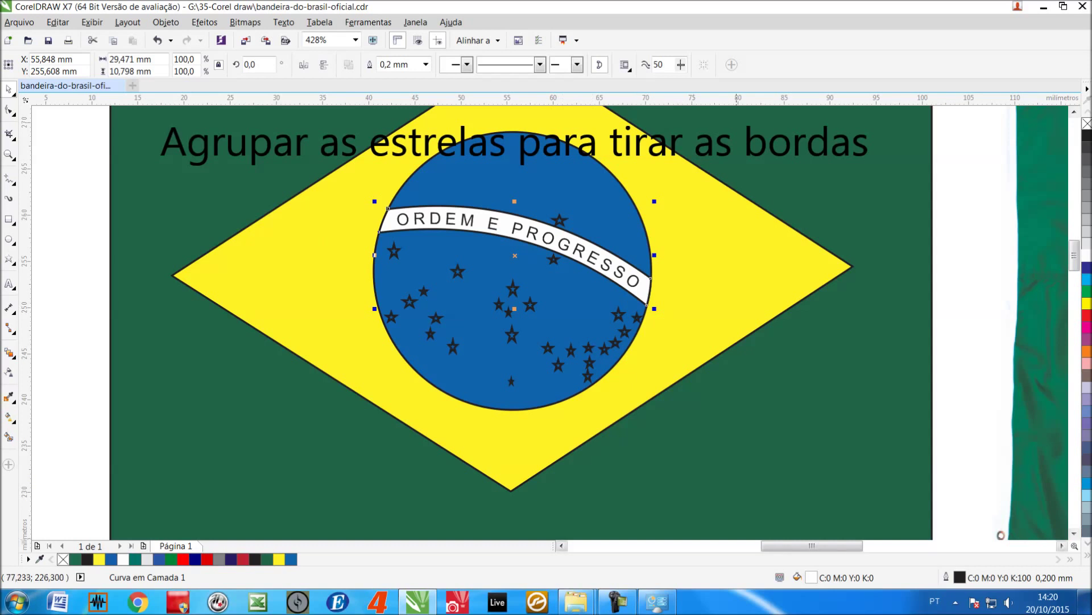
scroll(522, 322, down, 2)
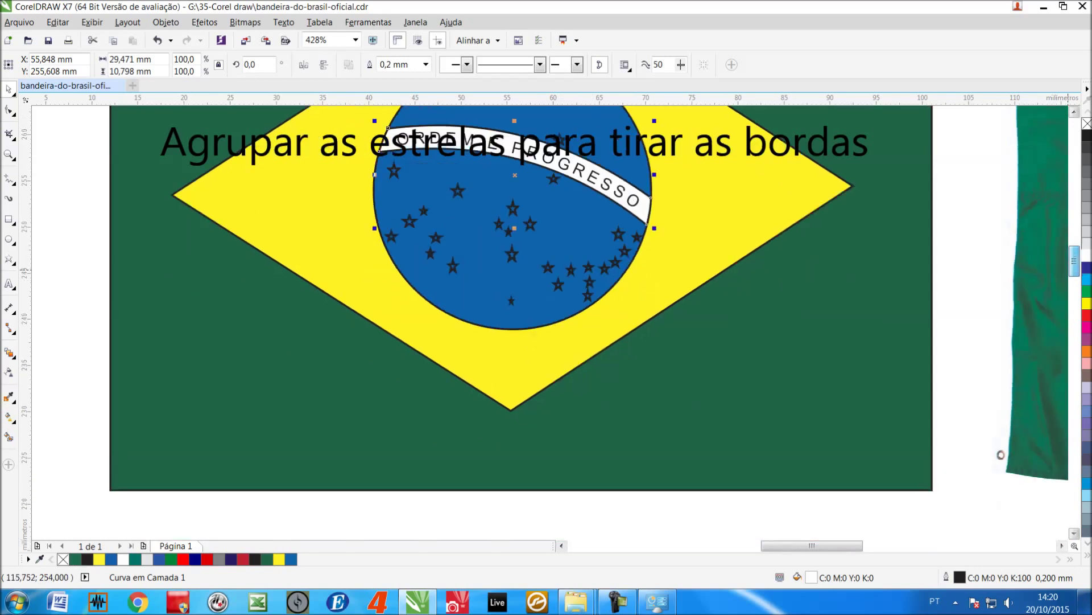
drag(722, 518, 321, 164)
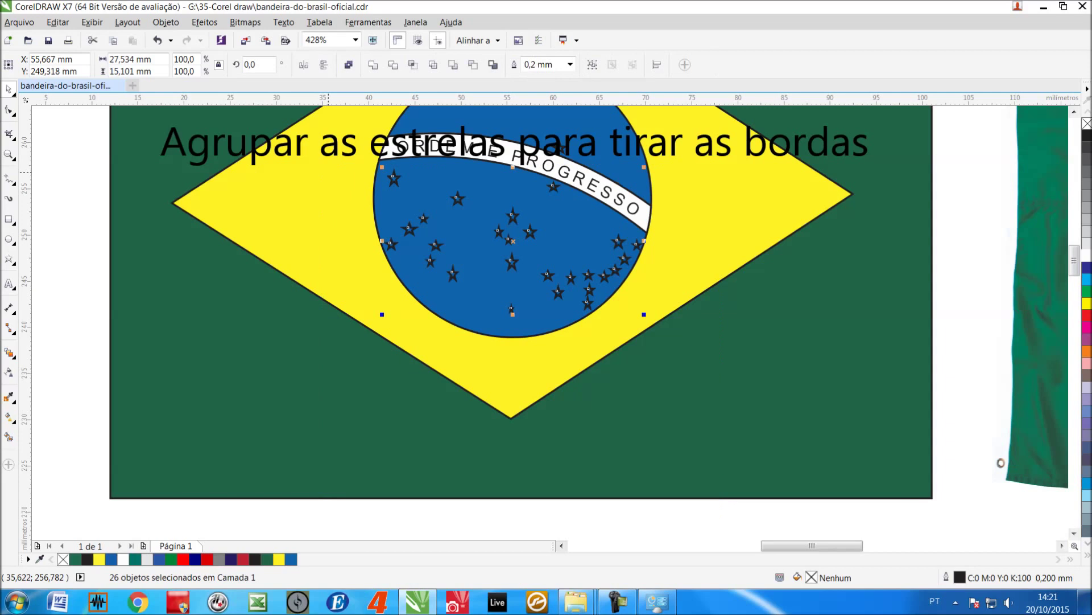
key(ctrl+g)
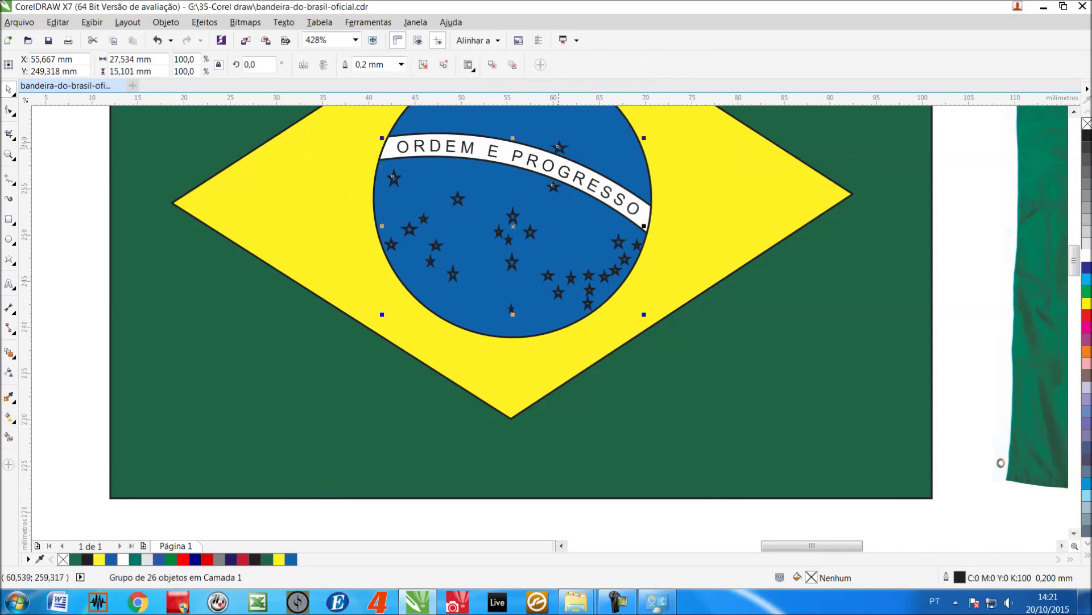
shift+click(559, 147)
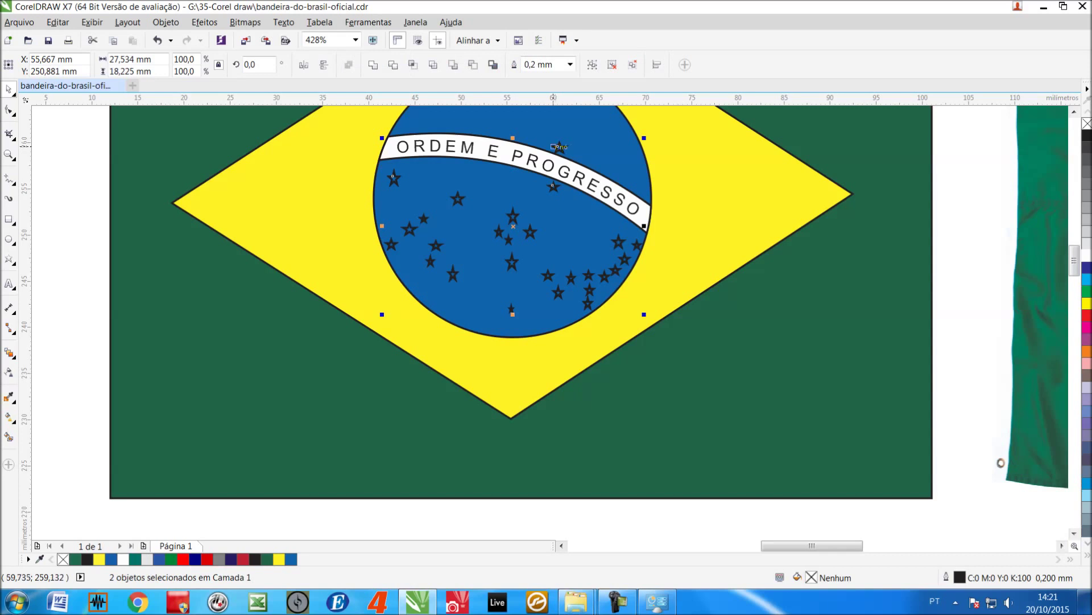
key(ctrl+g)
Fill the star group with white and remove its outline.
click(1086, 254)
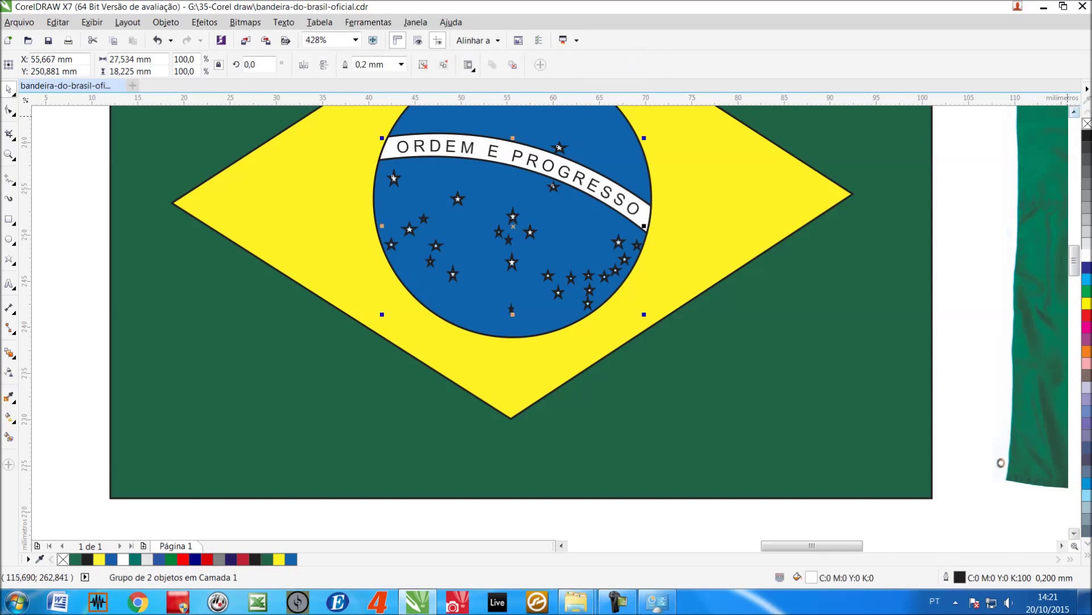
right_click(1087, 123)
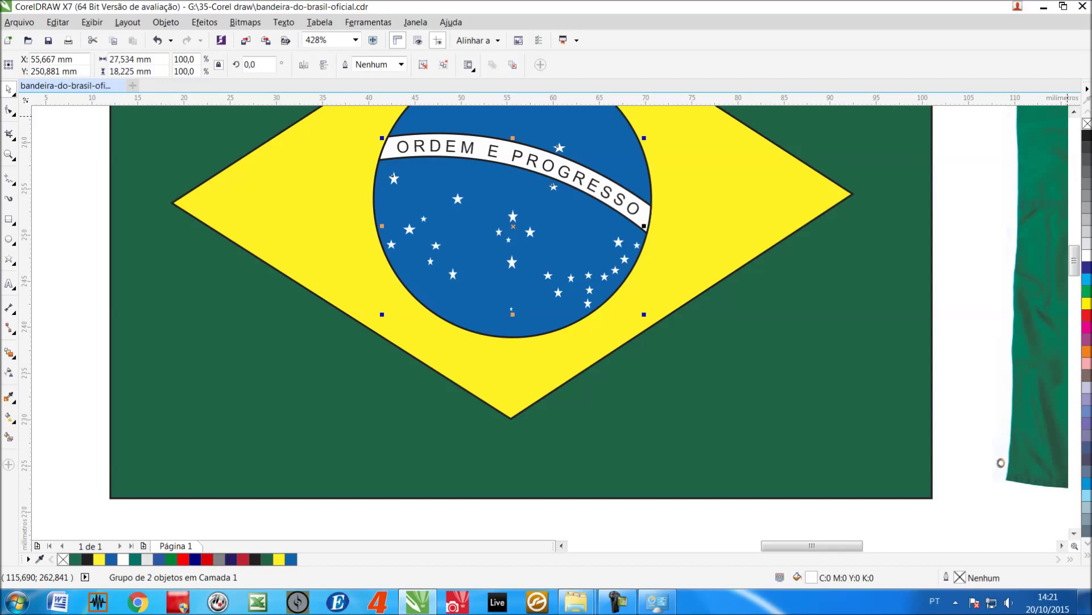
click(1087, 124)
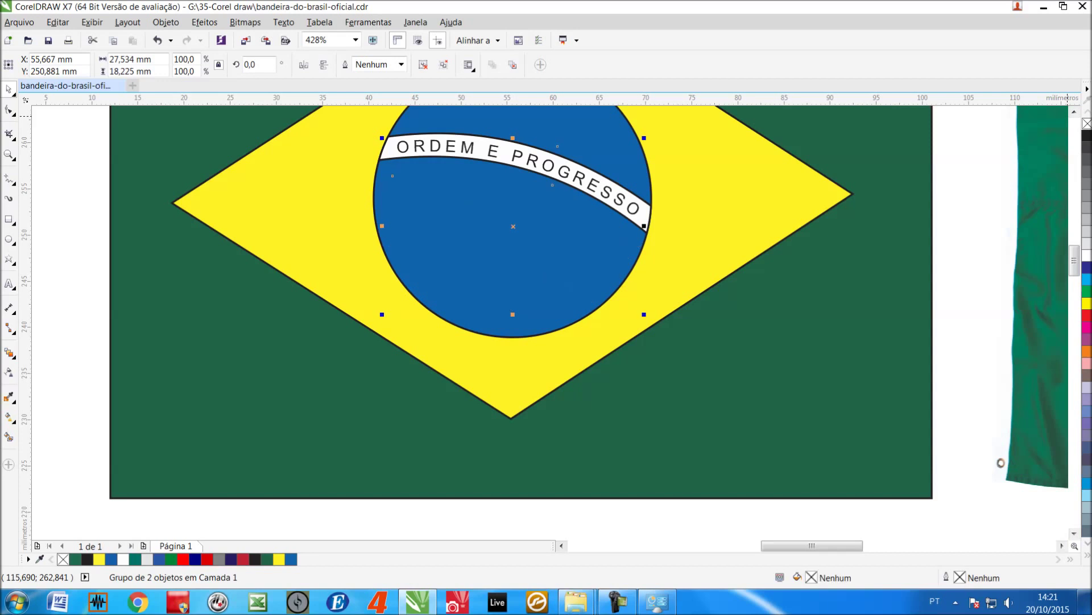
key(ctrl+z)
key(ctrl+z)
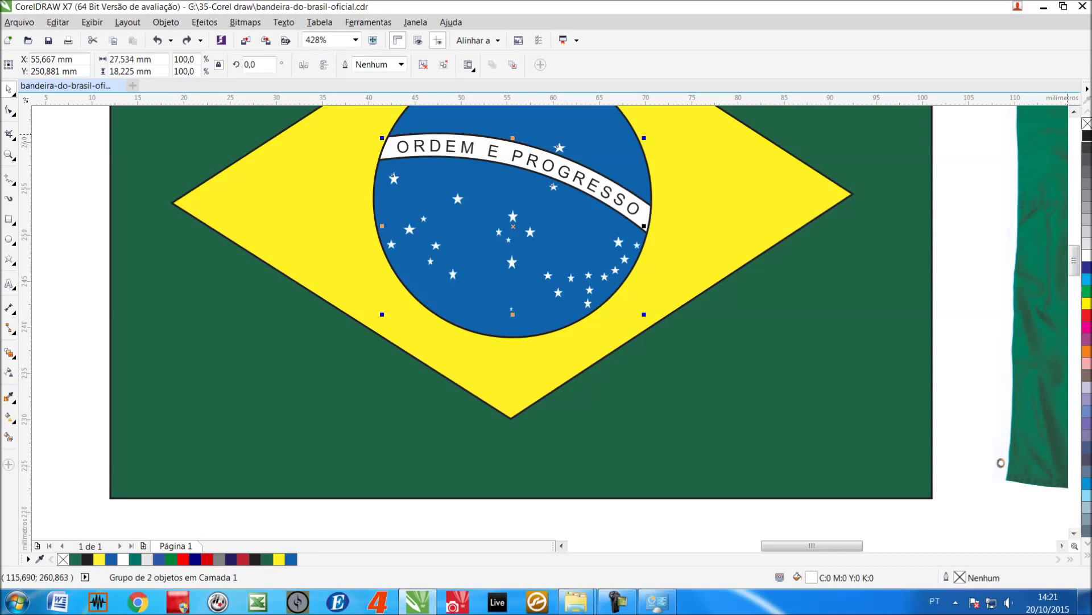
Give the star group a white outline and save the drawing.
right_click(1087, 255)
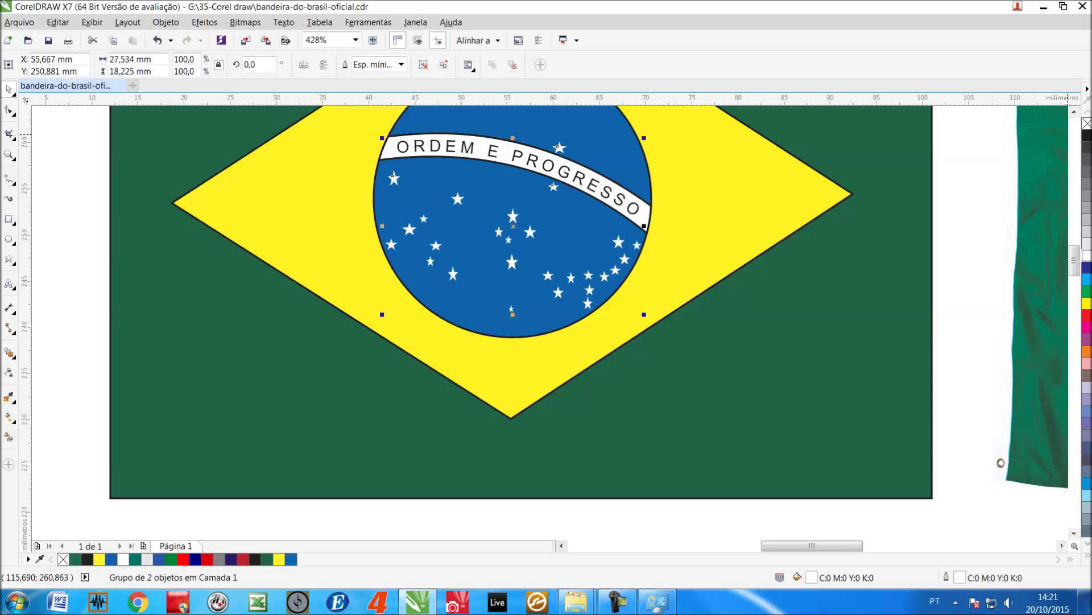
key(ctrl+s)
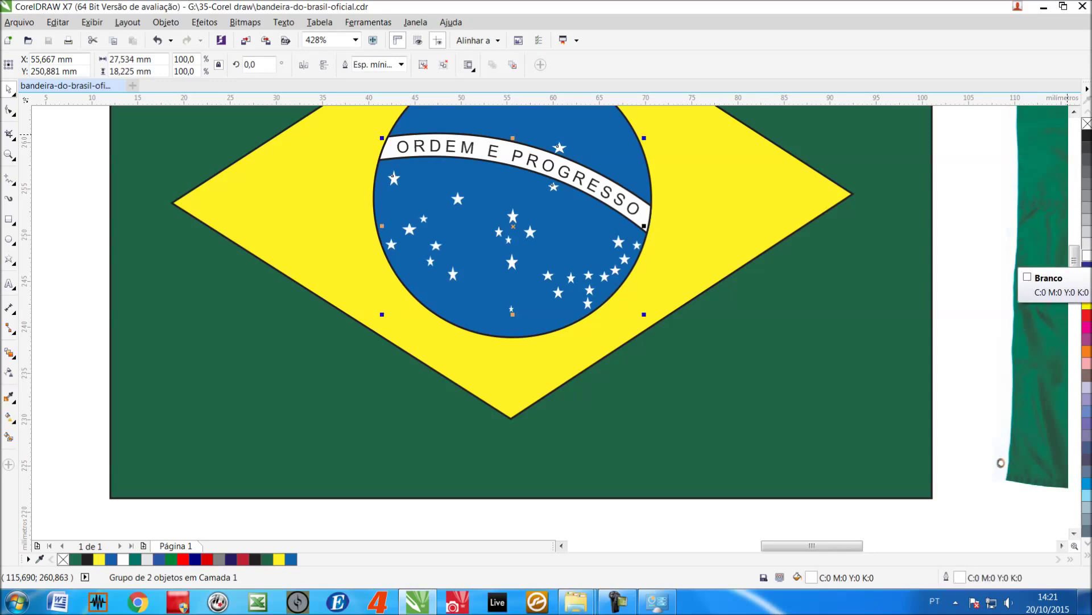
key(F4)
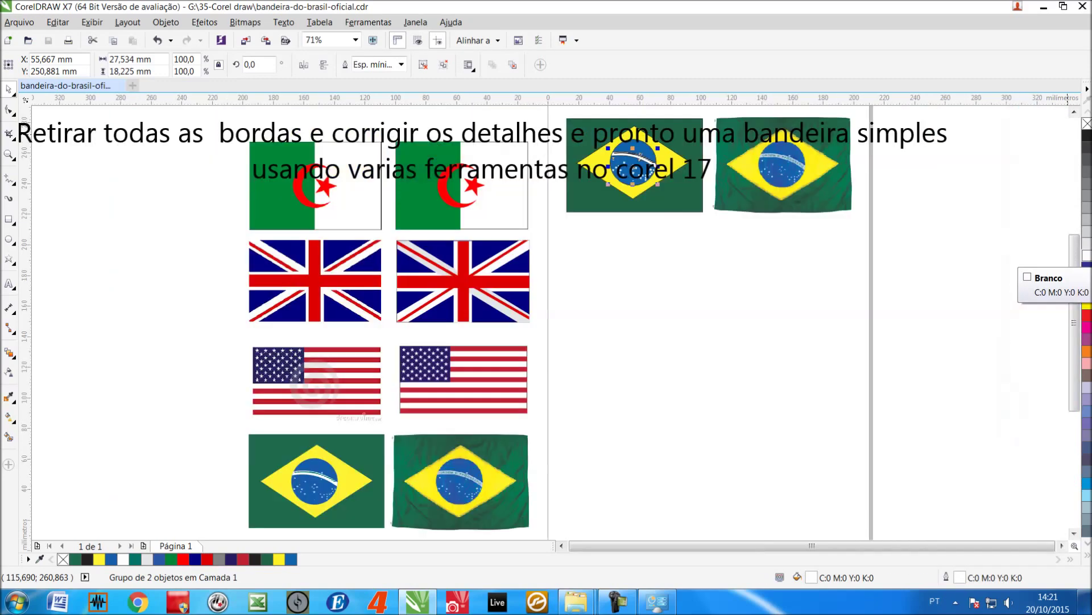
Fill the ORDEM E PROGRESSO motto with the green R0 G135 B56 (#008738).
key(F3)
drag(555, 215, 711, 274)
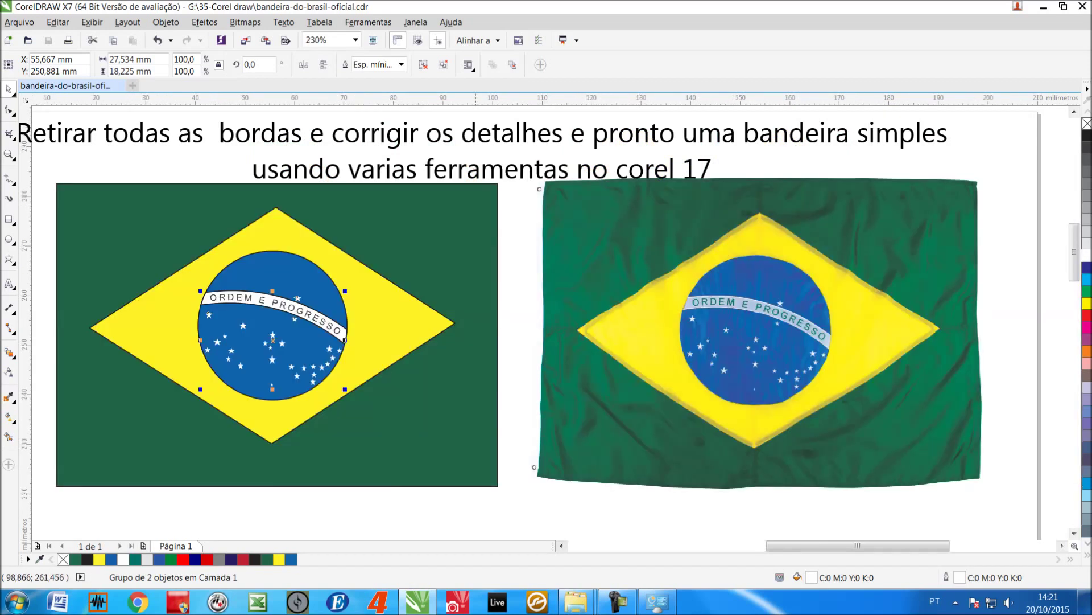
key(Escape)
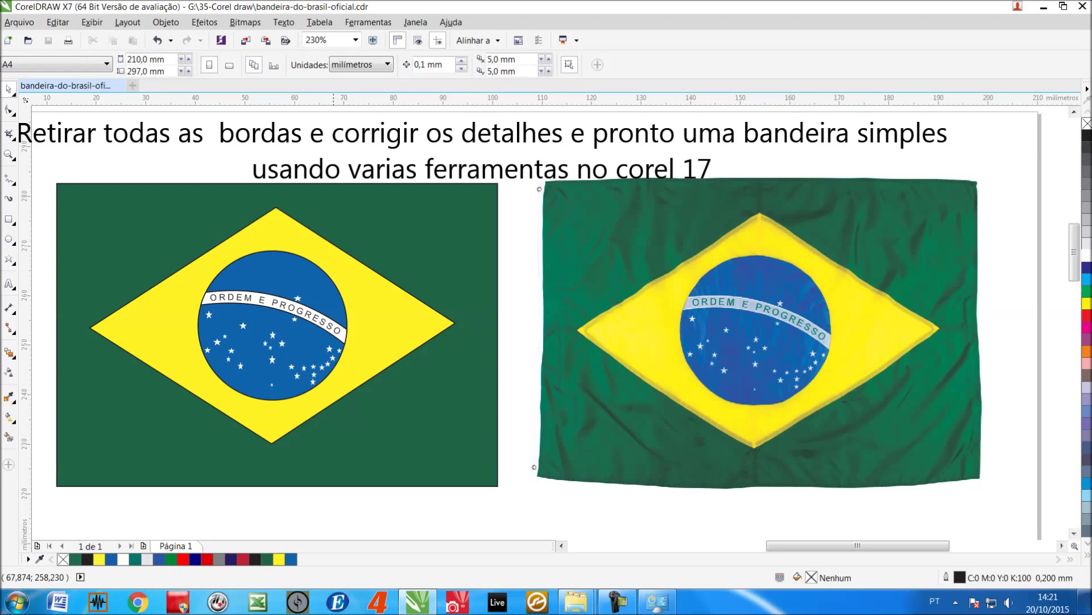
click(316, 320)
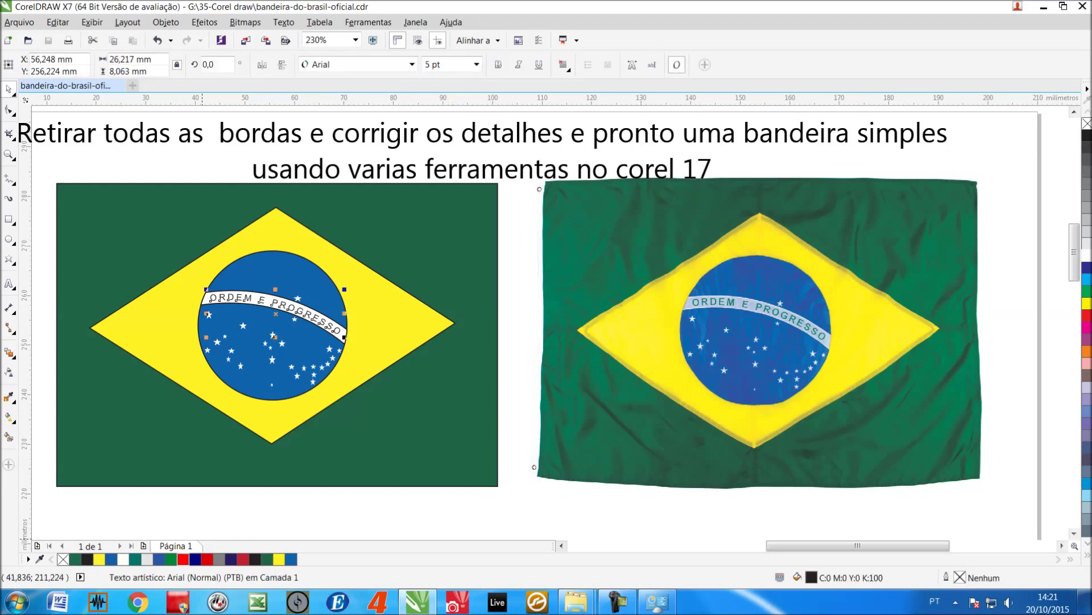
click(171, 559)
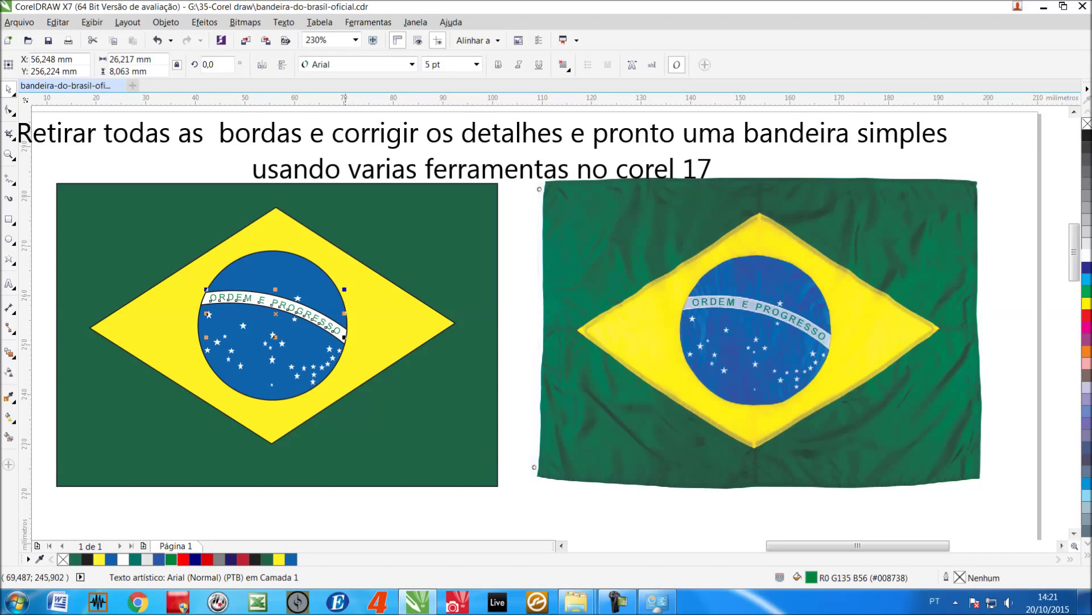
Change the motto's font to Arial Black.
click(412, 64)
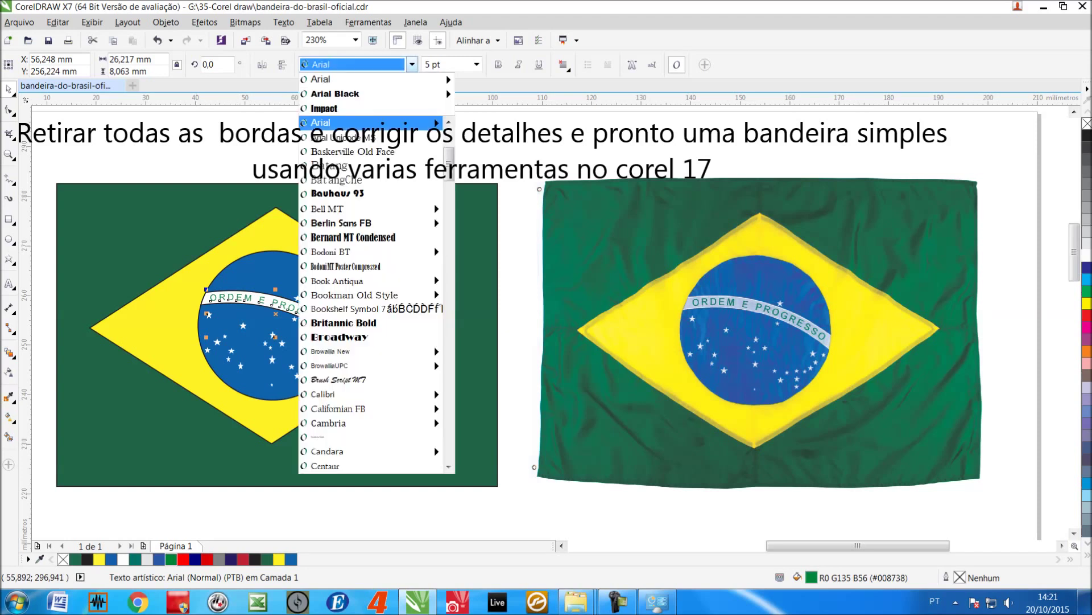
mouse_move(341, 93)
click(495, 206)
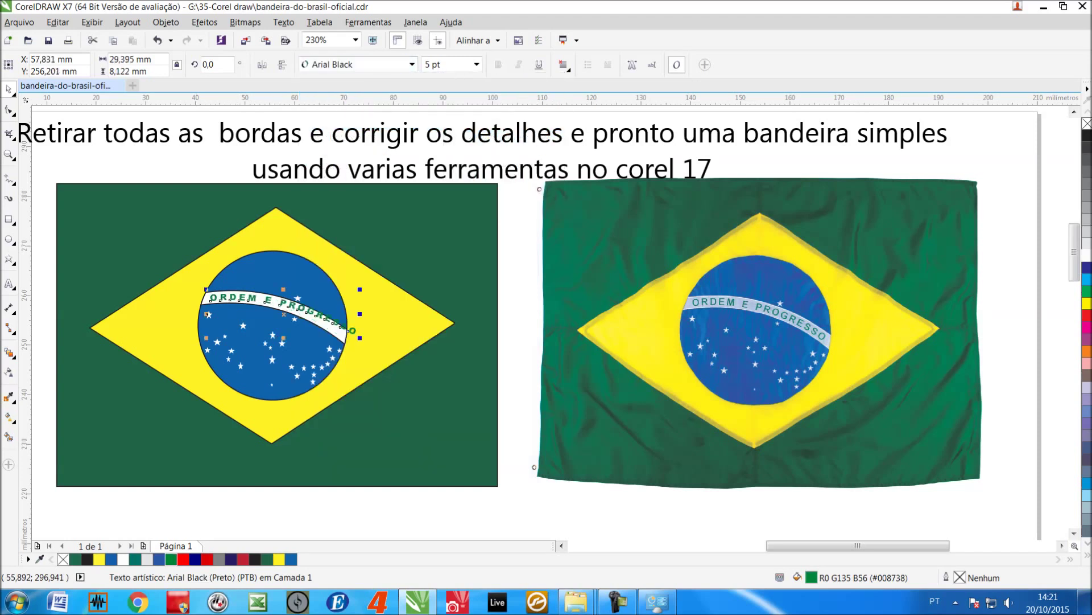
Scale the motto down to about 4.6 pt and shift it so the whole text sits inside the white banner.
key(F2)
drag(182, 269, 425, 396)
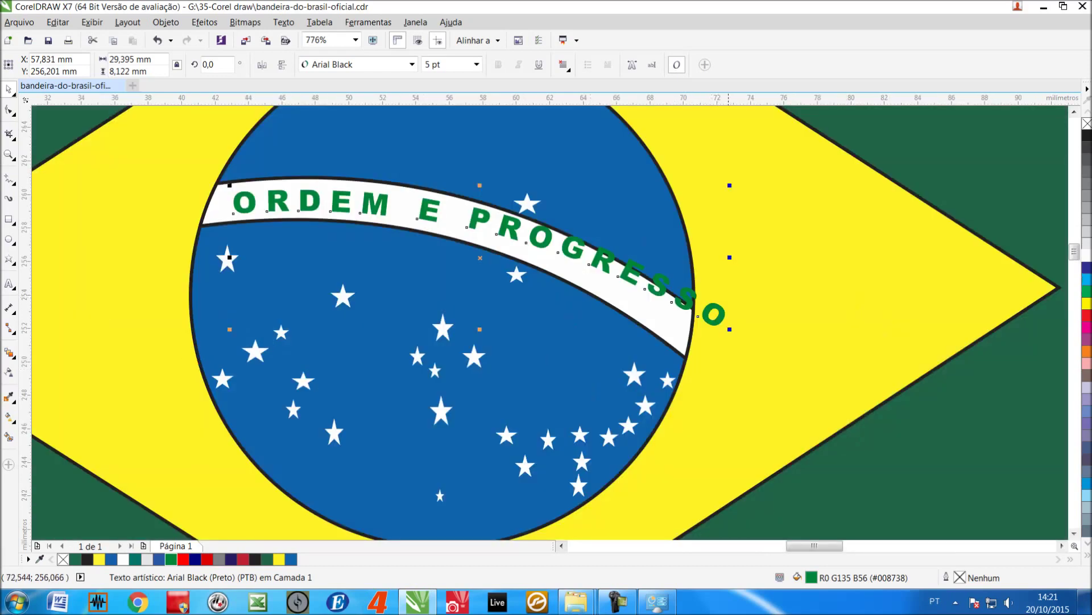
drag(729, 185, 714, 196)
drag(466, 226, 459, 216)
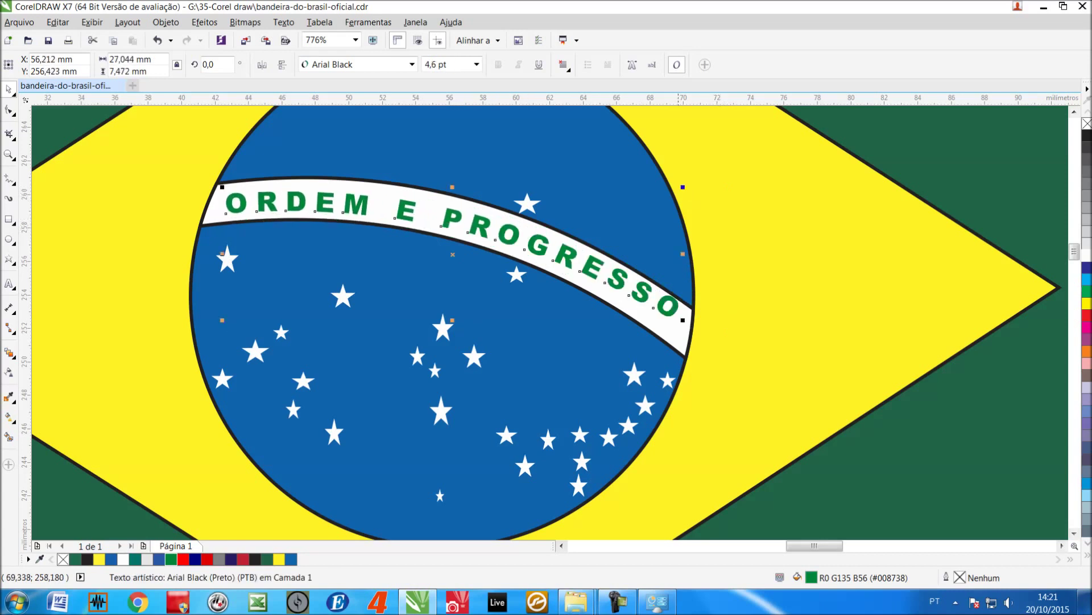
Nudge the motto slightly within the banner and rotate it clockwise to about 358.98° to follow the banner's curve.
drag(654, 296, 650, 294)
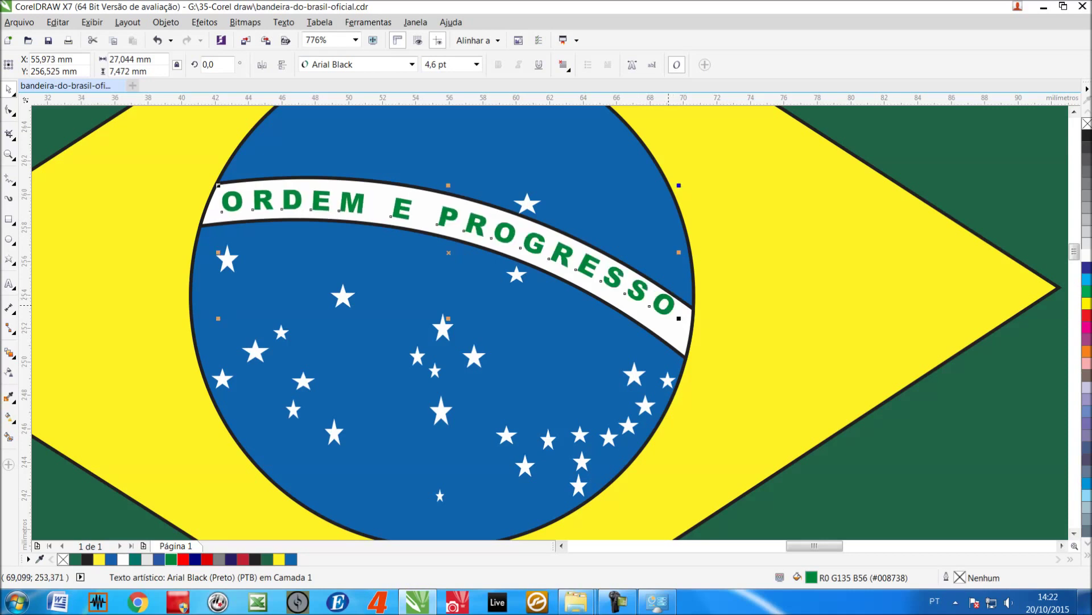
drag(670, 307, 673, 305)
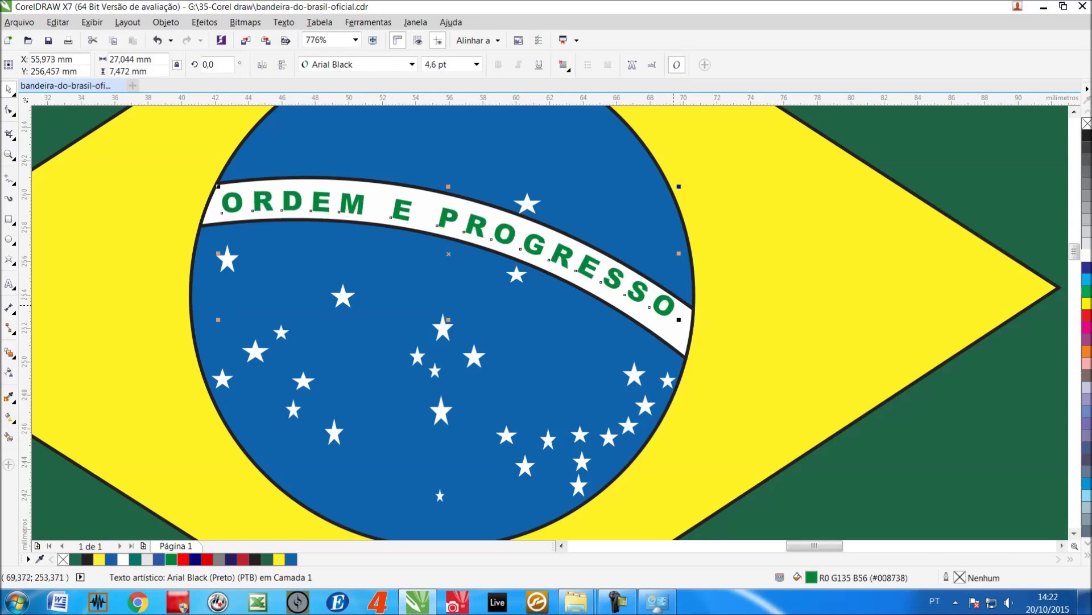
click(642, 283)
drag(680, 320, 680, 328)
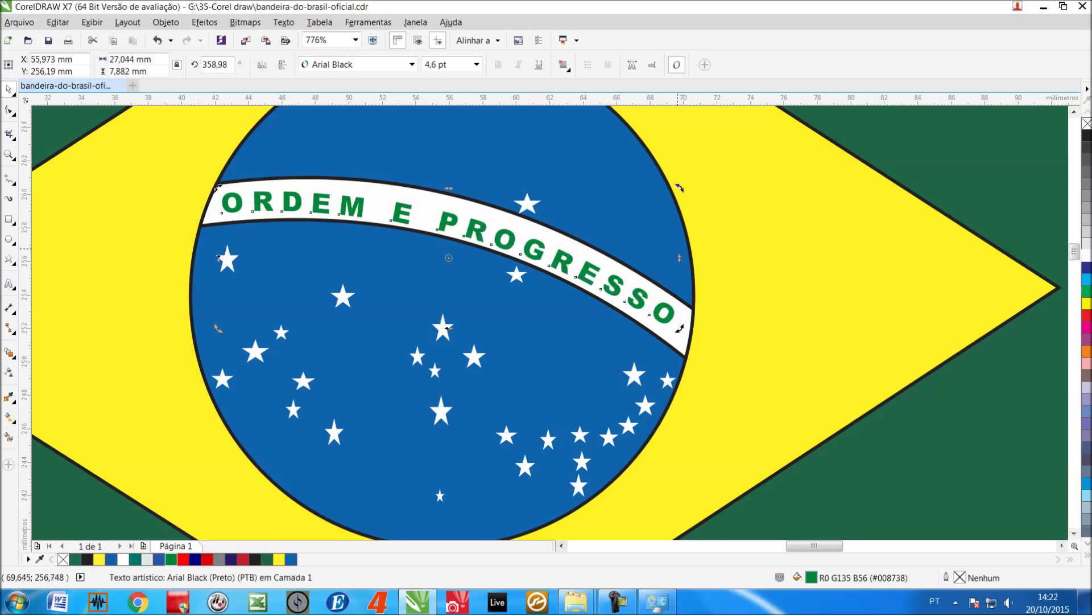
Select all the shapes of the redrawn Brazilian flag and remove their outlines.
scroll(681, 254, down, 3)
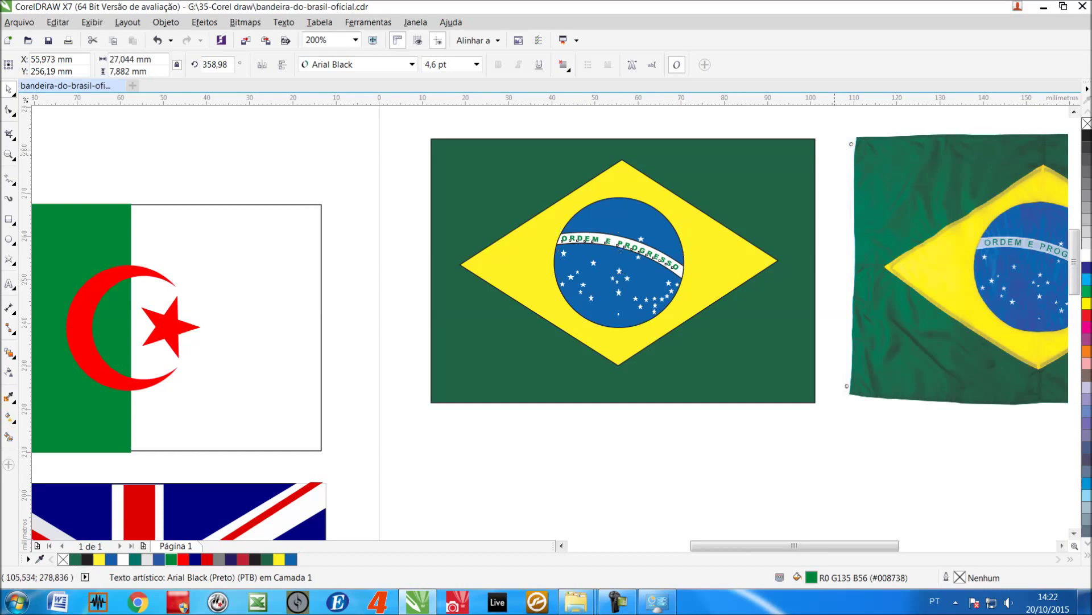
click(841, 155)
click(748, 183)
shift+click(627, 220)
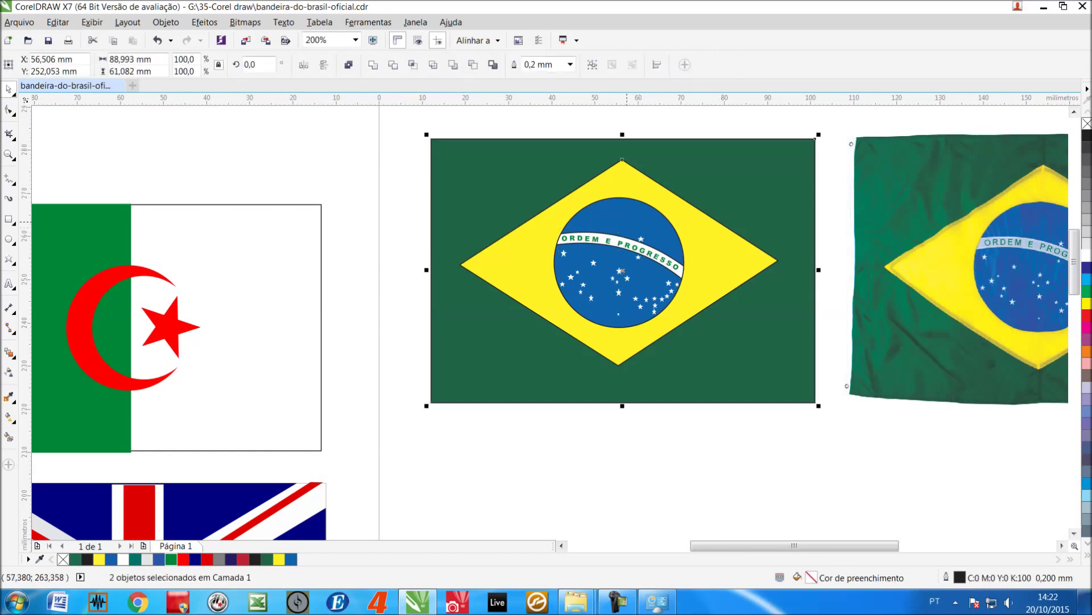
drag(415, 142, 828, 396)
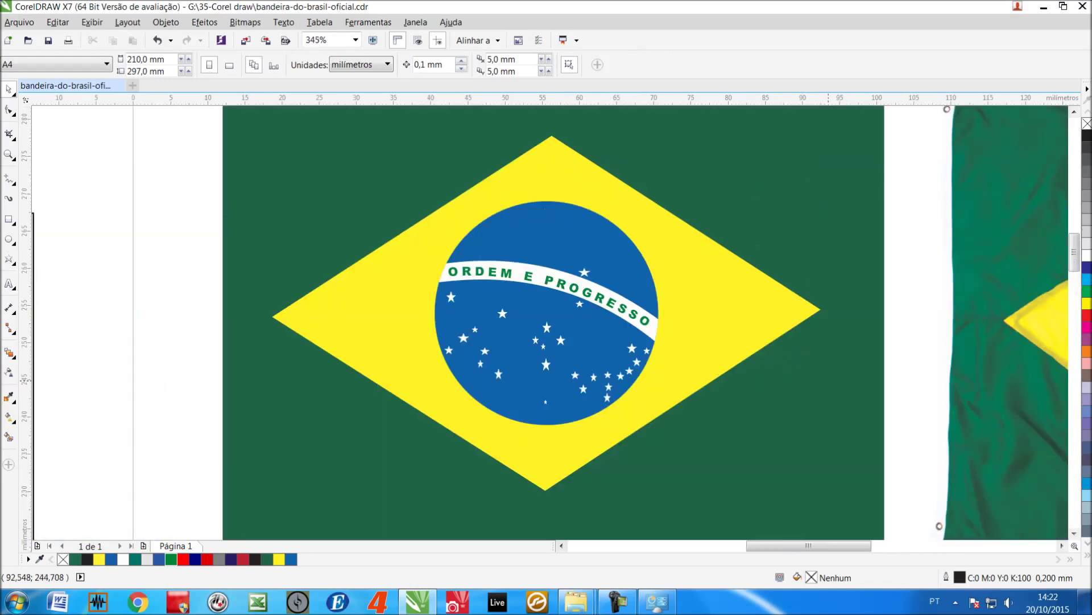